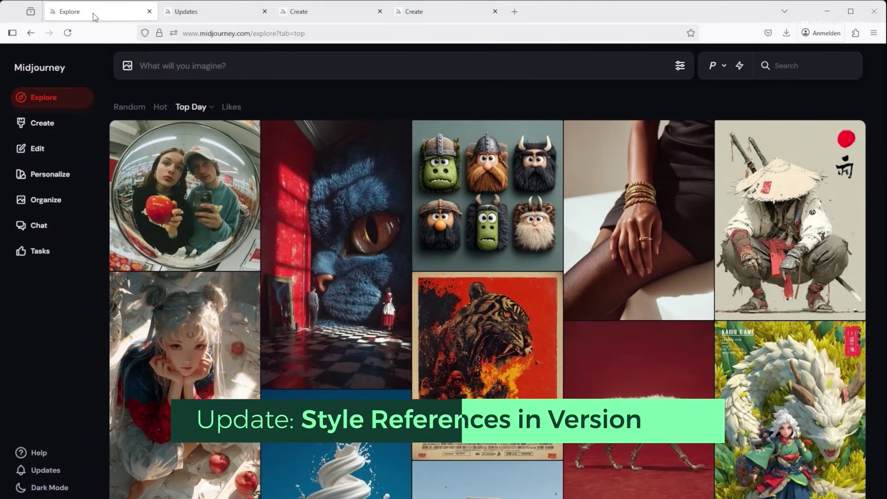
# Step: View the enlarged "A House" results, from the dark miniature house through the blue-roofed illustration to the pink-sky painting
pyautogui.click(191, 13)
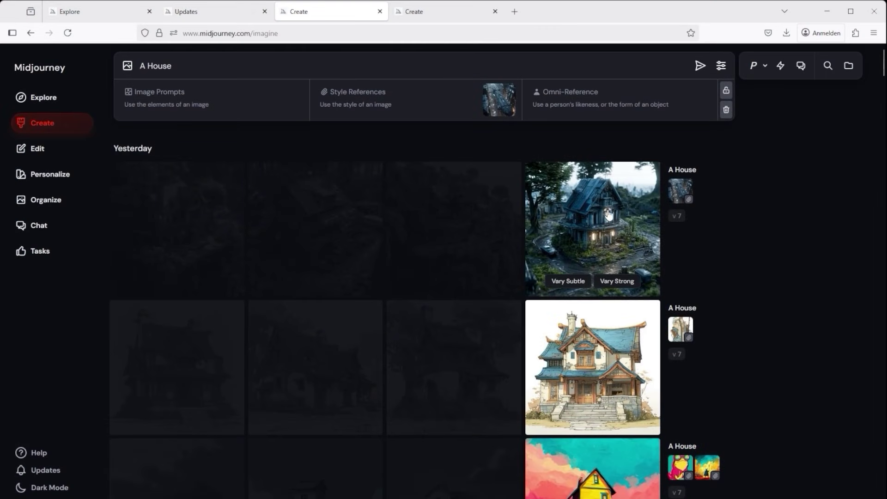
pyautogui.click(494, 98)
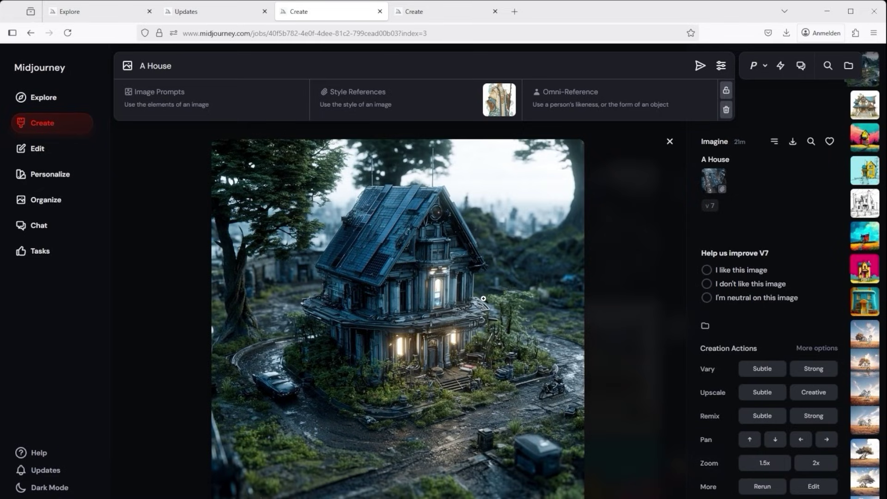
pyautogui.press('Down')
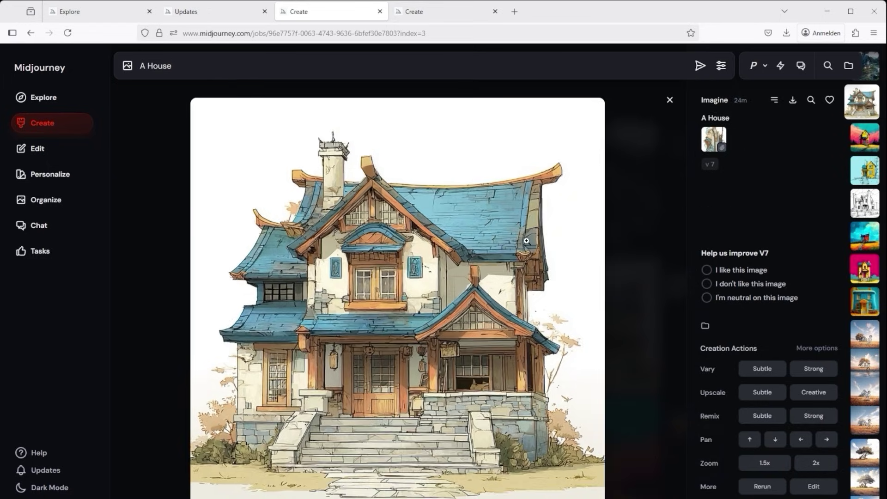
pyautogui.press('Down')
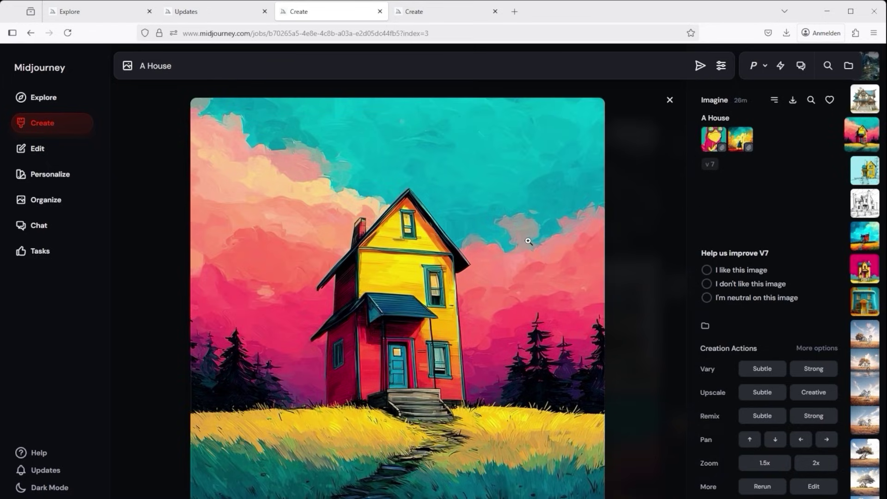
# Step: View the frog and the horned warrior style reference images used for the pink-sky house
pyautogui.click(713, 141)
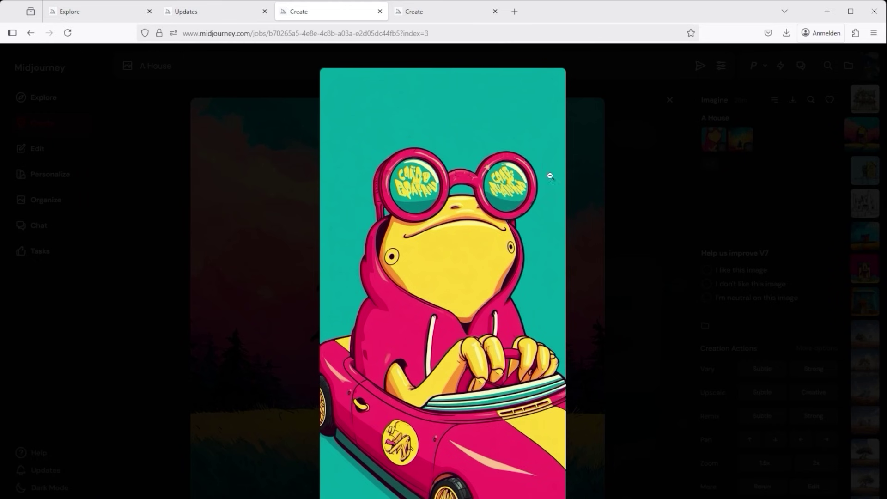
pyautogui.click(256, 255)
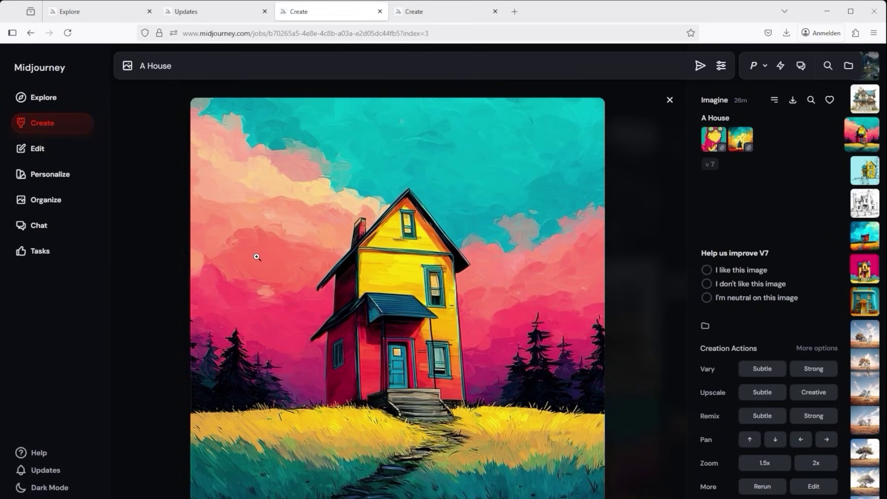
pyautogui.click(741, 138)
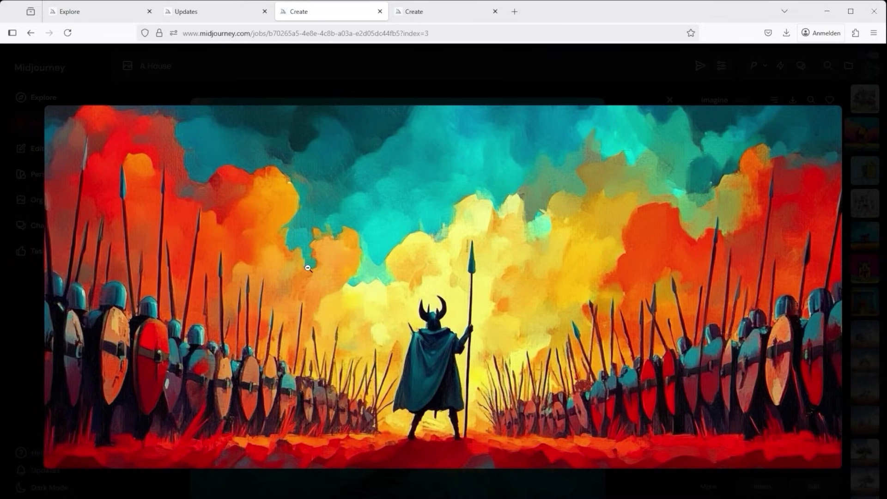
pyautogui.click(149, 80)
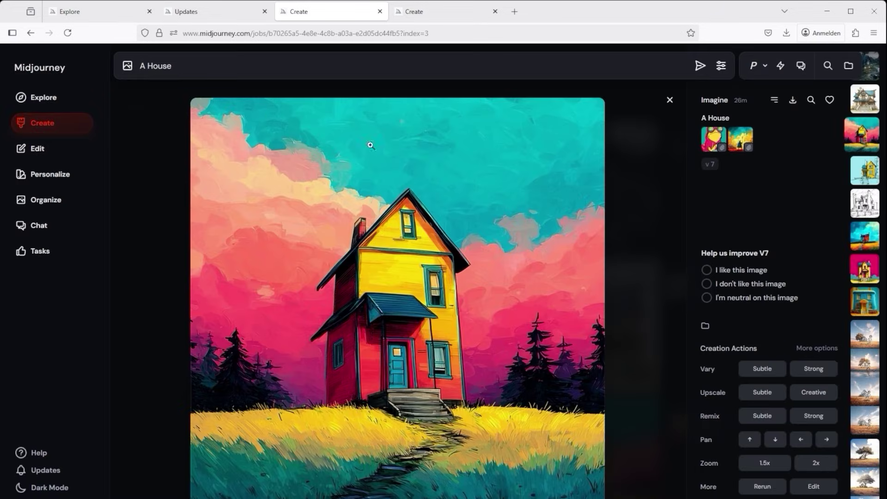
# Step: Go to the yellow line-drawn house and view its portrait sketch and knitted dog style references
pyautogui.press('Down')
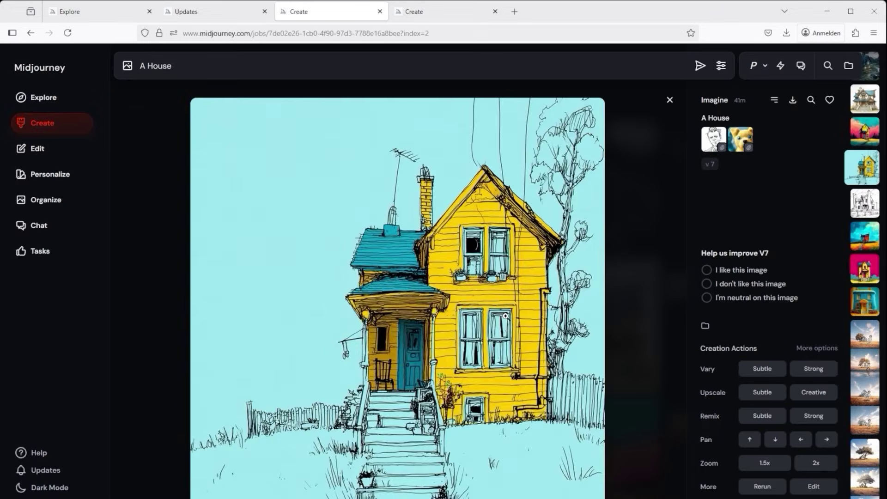
pyautogui.click(709, 139)
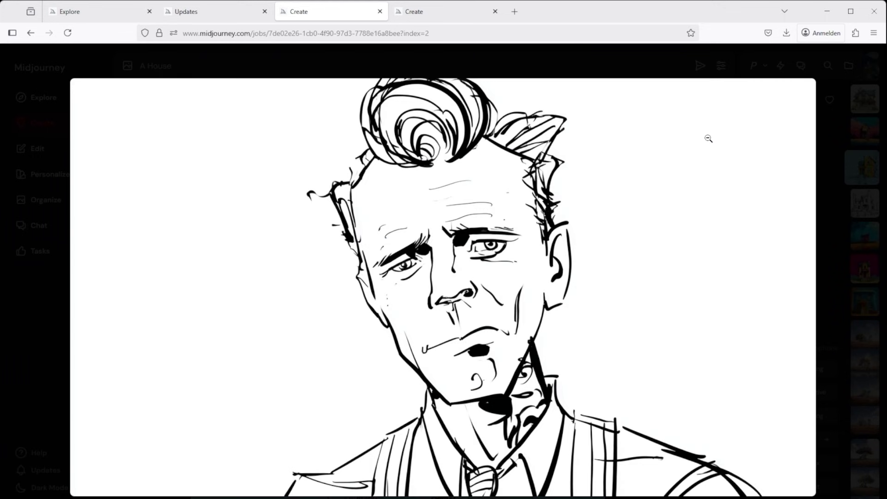
pyautogui.click(41, 141)
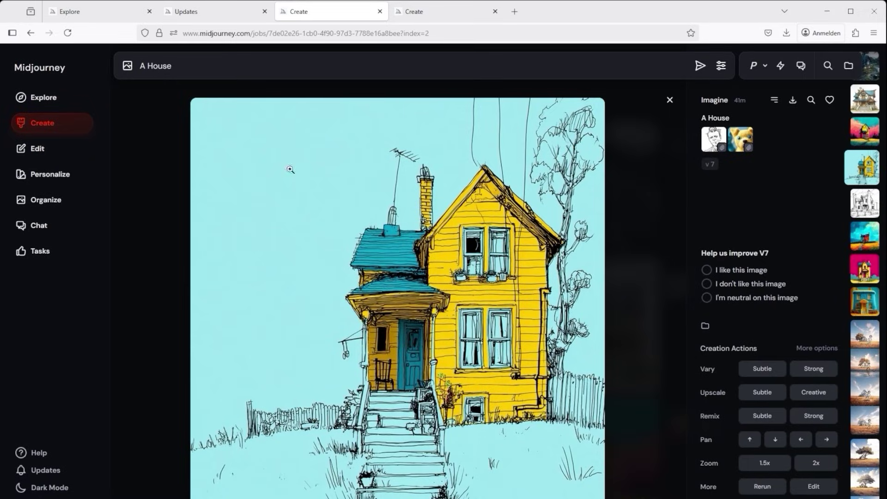
pyautogui.click(746, 141)
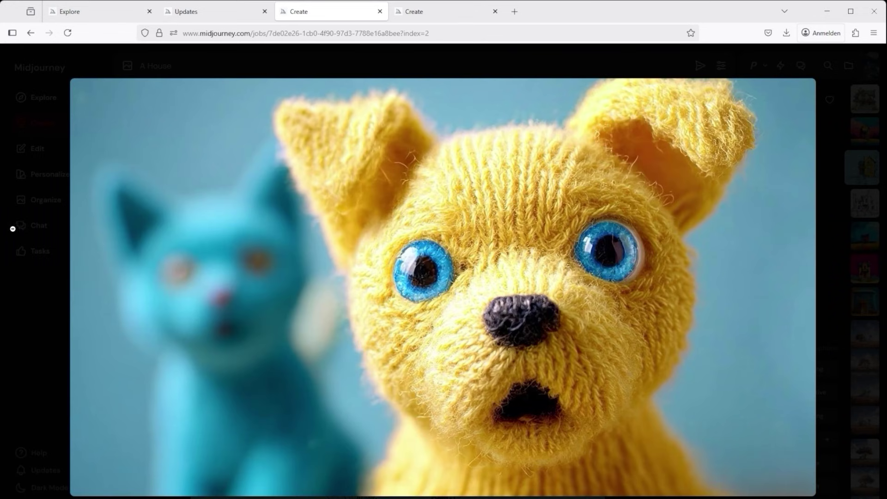
pyautogui.click(40, 223)
# Step: View the black-and-white house with its style reference, and continue through the results to the knitted house
pyautogui.press('Down')
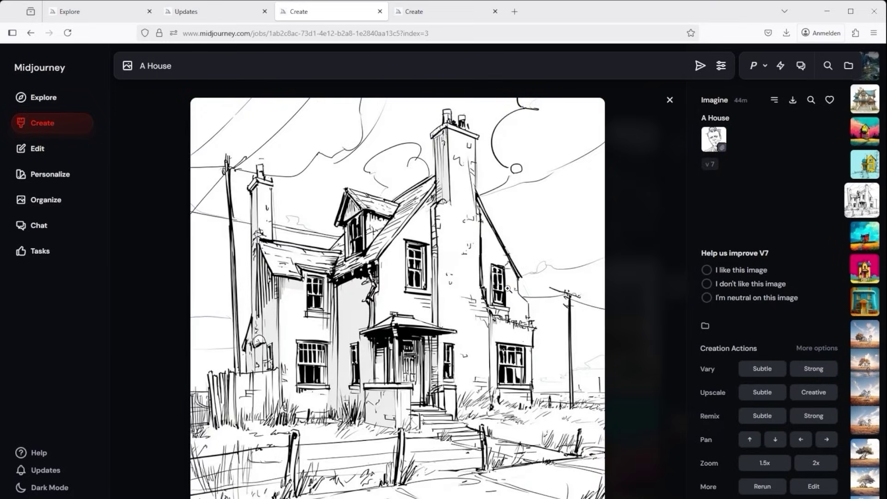
pyautogui.click(709, 140)
pyautogui.click(24, 265)
pyautogui.press('Down')
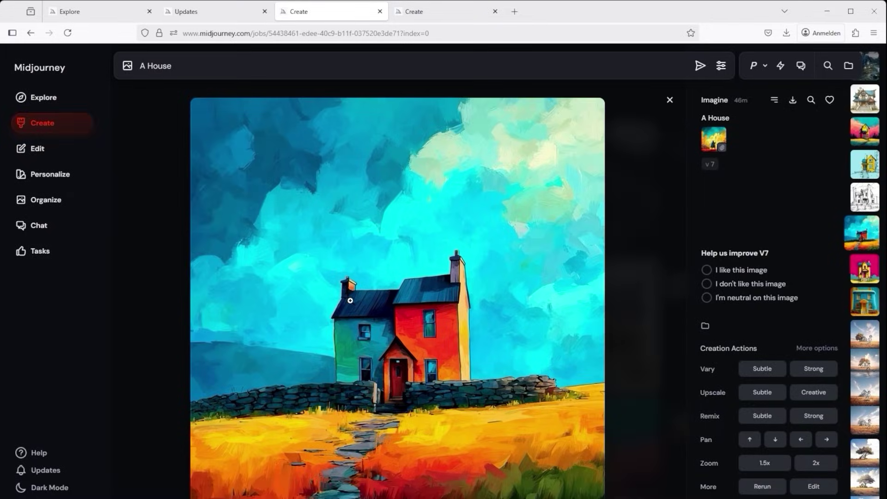
pyautogui.press('Down')
pyautogui.press('Down')
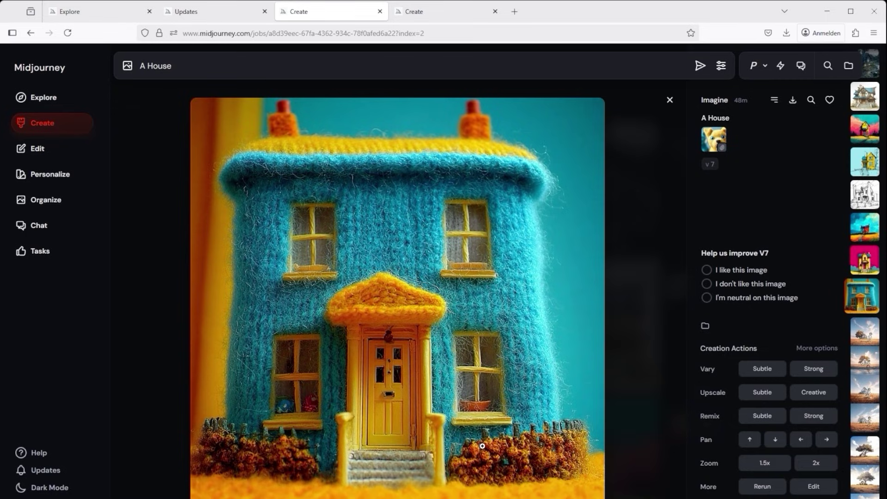
# Step: Switch to the other Create page and view an enlarged lone tree variation from the version 7 results
pyautogui.click(440, 12)
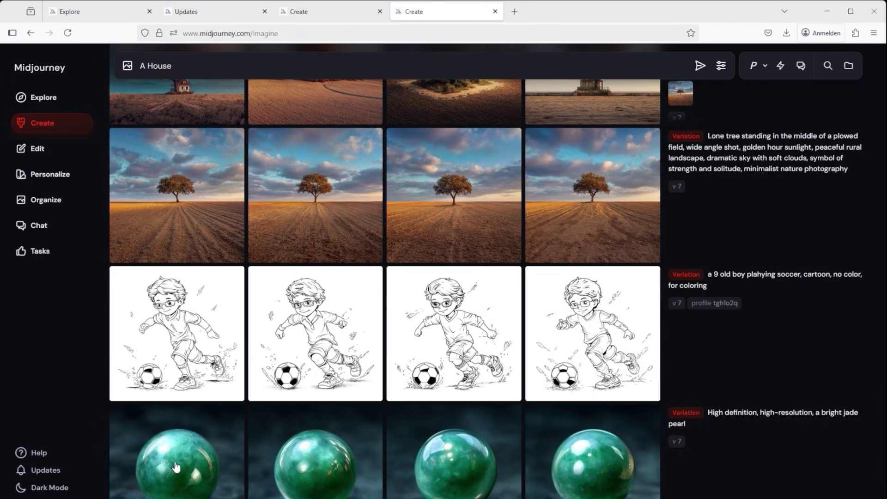
pyautogui.moveTo(349, 358)
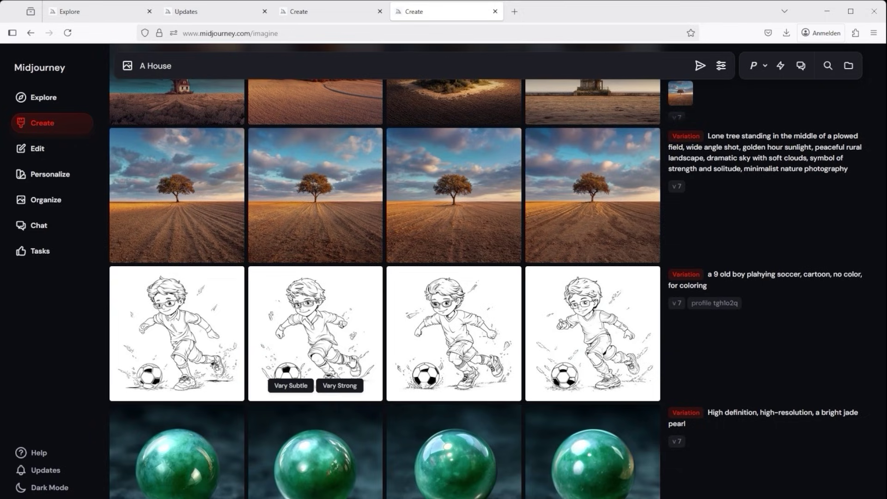
pyautogui.scroll(-2, 494, 386)
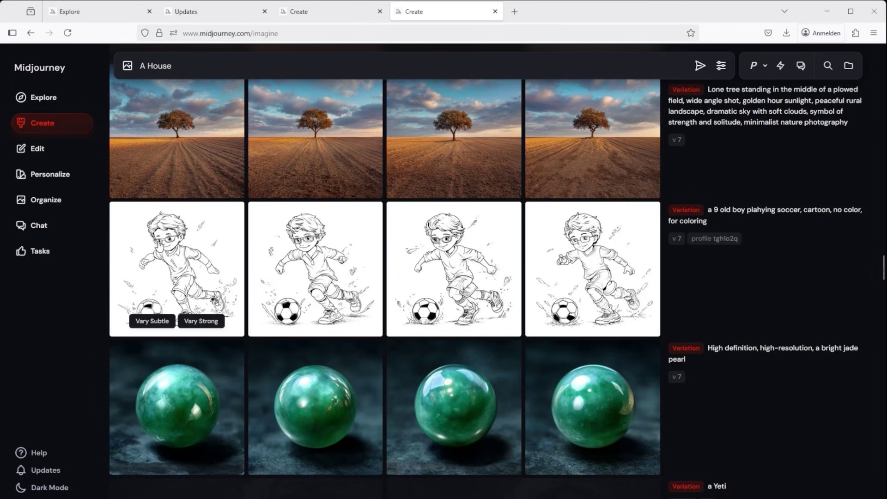
pyautogui.click(454, 141)
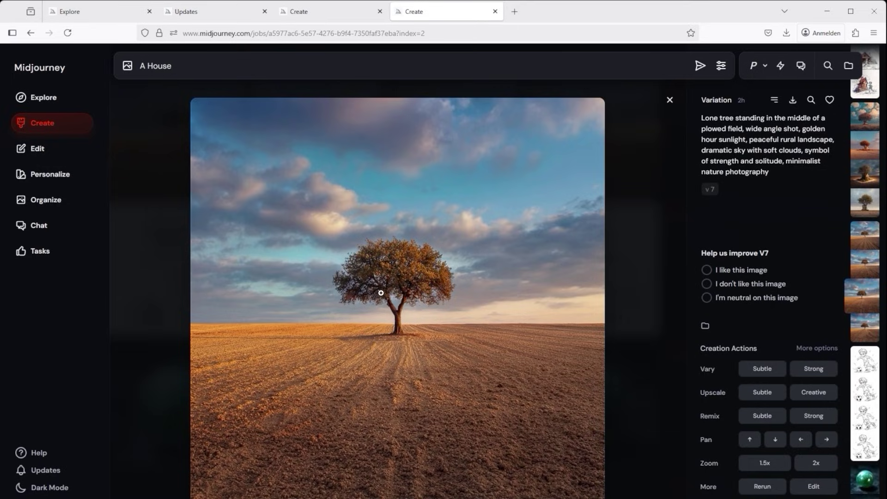
pyautogui.click(669, 100)
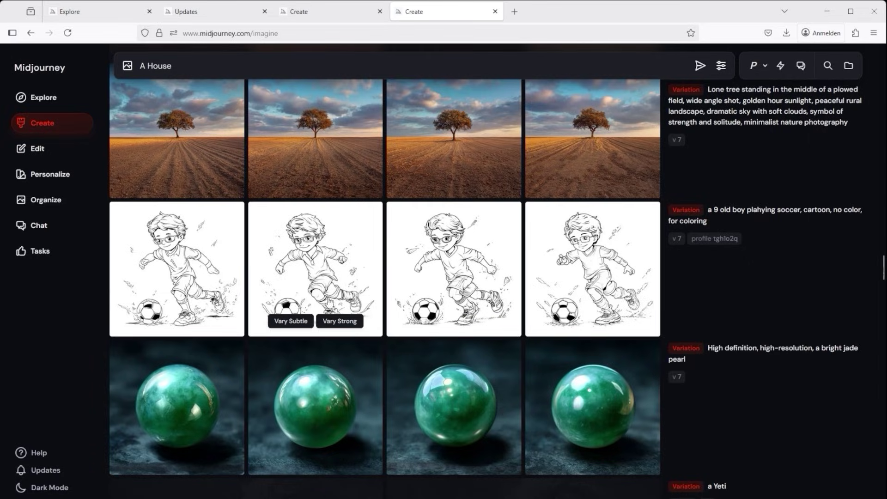
# Step: View an enlarged soccer boy drawing and an enlarged jade pearl variation, closing each one
pyautogui.click(190, 268)
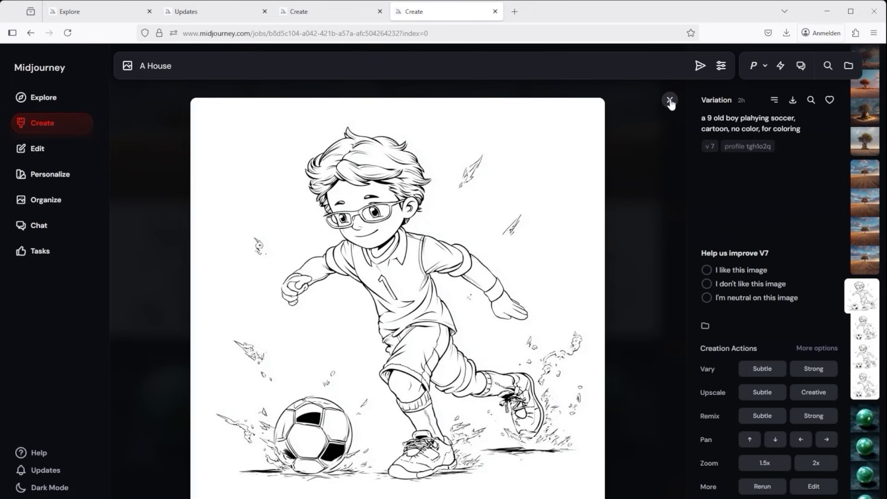
pyautogui.click(670, 101)
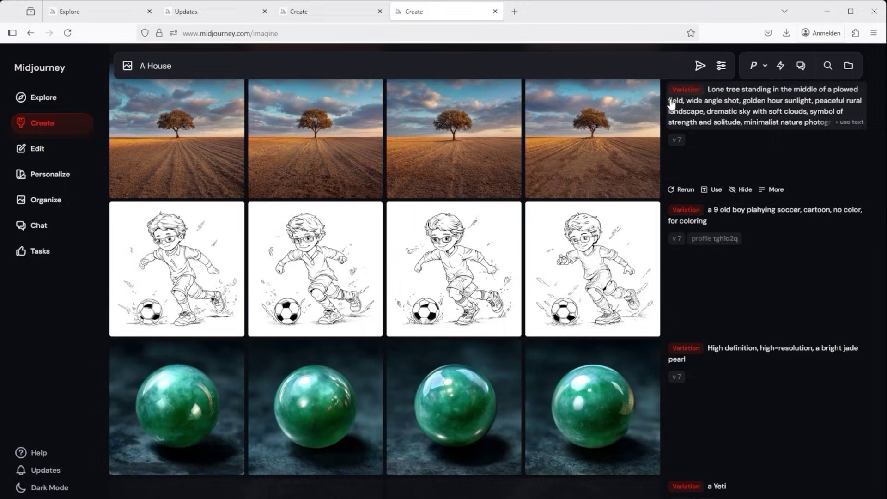
pyautogui.moveTo(211, 261)
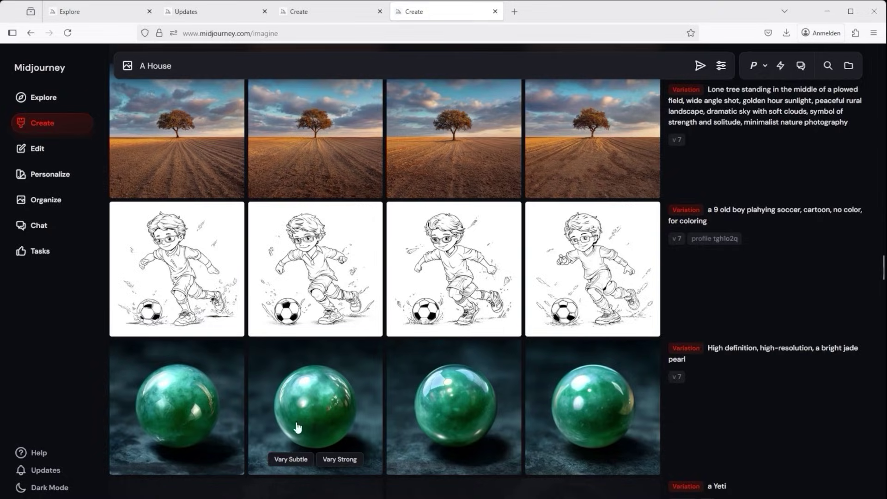
pyautogui.click(340, 398)
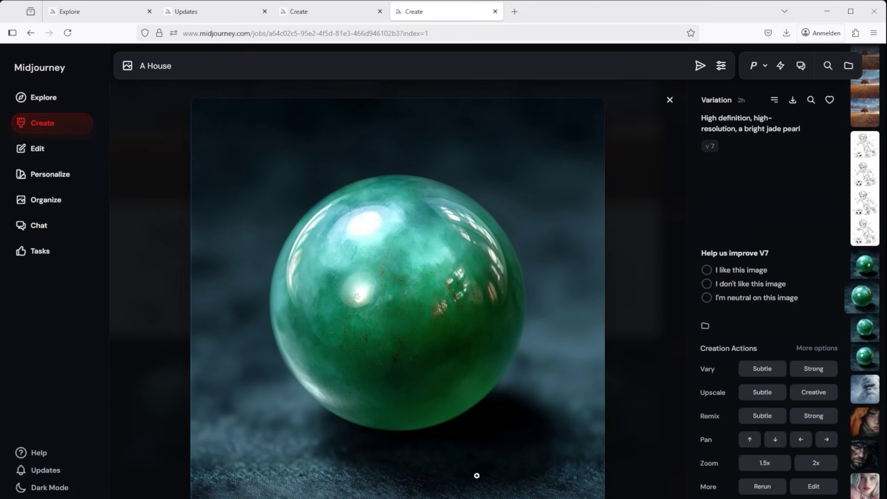
pyautogui.click(669, 100)
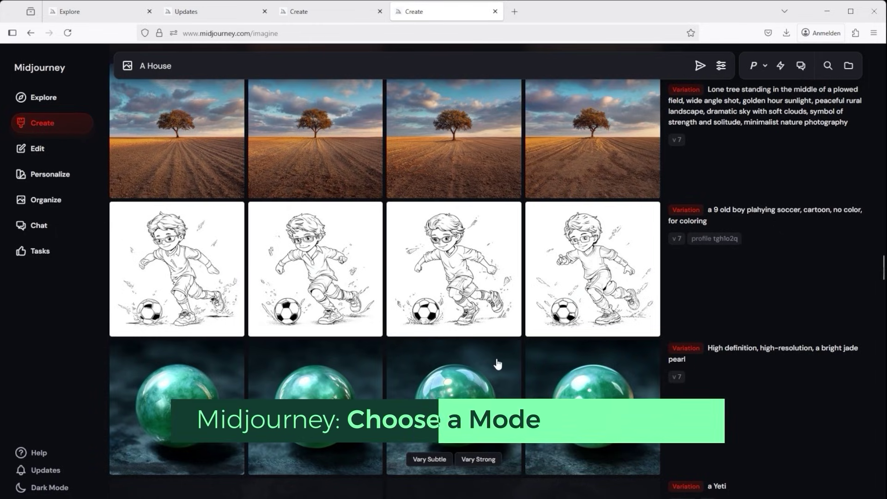
# Step: Add the second jade pearl image to the prompt as Image Prompt, Style Reference and Omni-Reference
pyautogui.moveTo(321, 407); pyautogui.dragTo(218, 97)
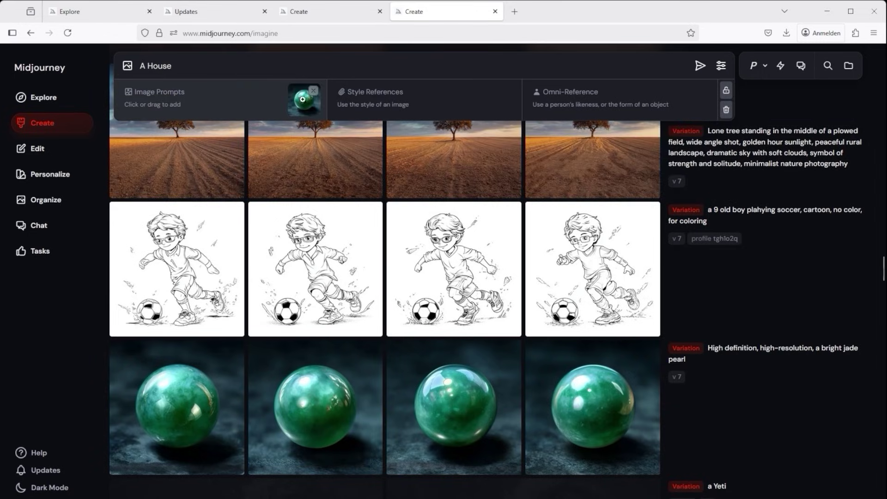
pyautogui.moveTo(328, 393); pyautogui.dragTo(434, 97)
pyautogui.moveTo(356, 383); pyautogui.dragTo(639, 97)
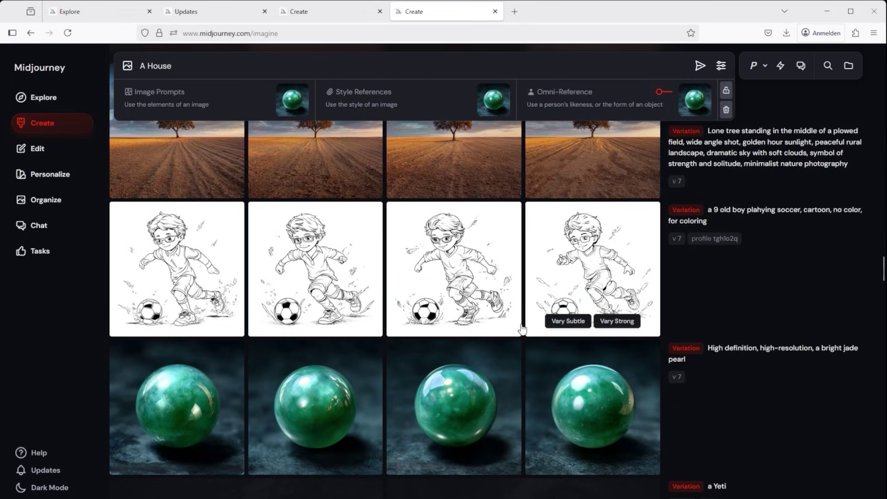
# Step: Add a soccer boy and a lone tree image to both Image Prompts and Style References, and replace the Omni-Reference with the soccer boy
pyautogui.moveTo(319, 277); pyautogui.dragTo(194, 99)
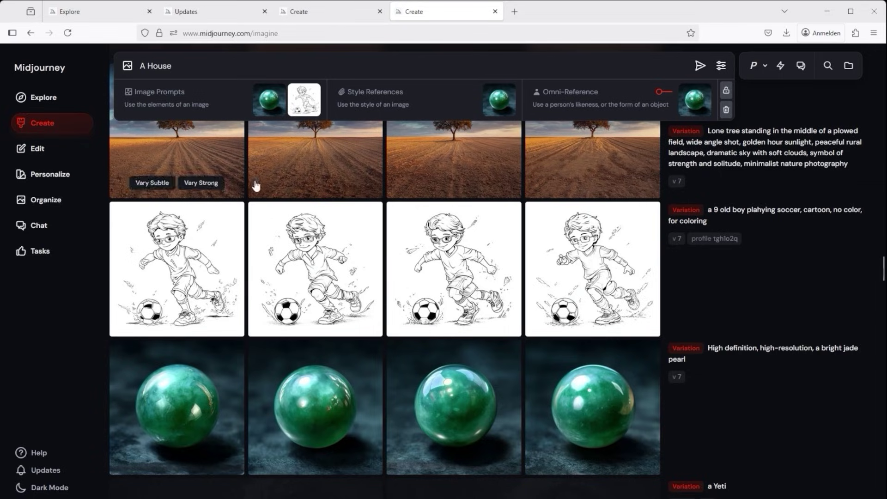
pyautogui.moveTo(240, 172); pyautogui.dragTo(264, 100)
pyautogui.moveTo(250, 189)
pyautogui.mouseDown()
pyautogui.moveTo(355, 118)
pyautogui.moveTo(432, 99)
pyautogui.mouseUp()
pyautogui.moveTo(333, 263)
pyautogui.mouseDown()
pyautogui.moveTo(392, 207)
pyautogui.moveTo(461, 111)
pyautogui.mouseUp()
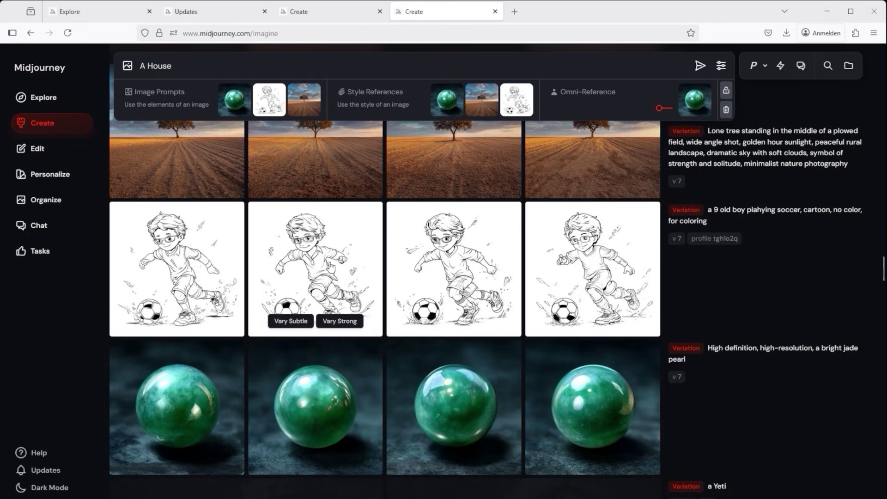
pyautogui.moveTo(331, 268)
pyautogui.mouseDown()
pyautogui.moveTo(584, 140)
pyautogui.moveTo(632, 92)
pyautogui.mouseUp()
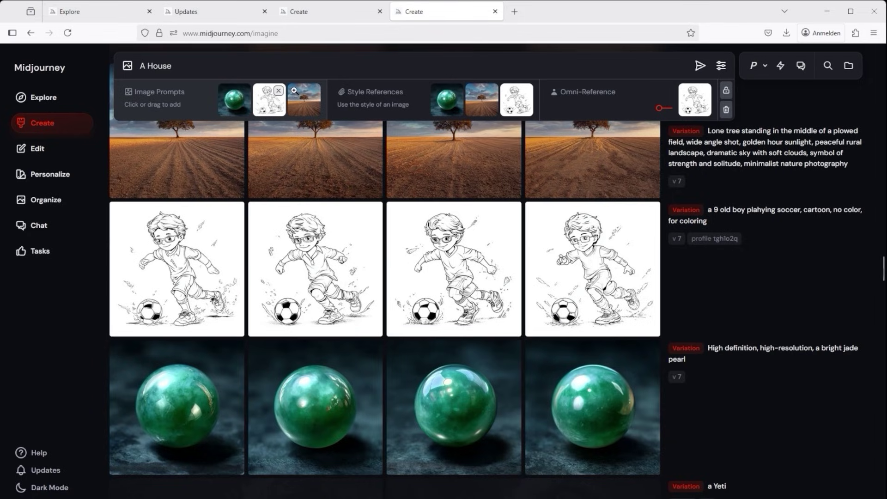
# Step: Remove all images from the prompt's Image Prompts, Style References and Omni-Reference
pyautogui.click(314, 91)
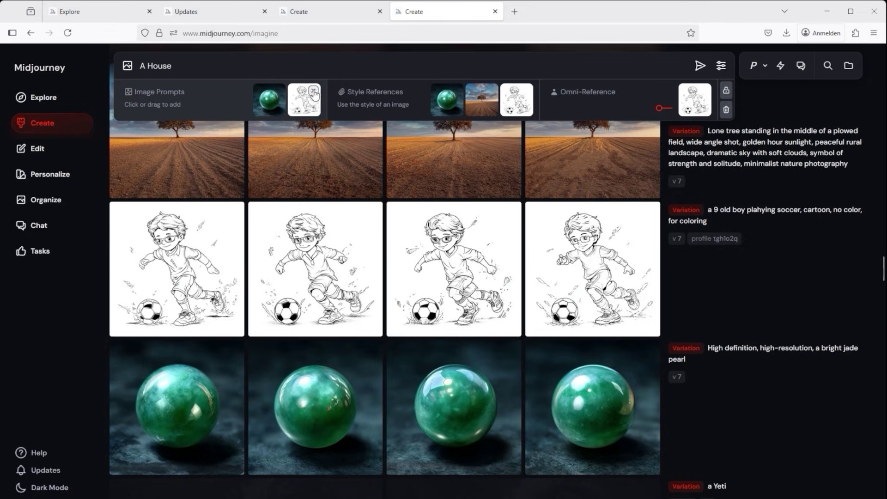
pyautogui.click(300, 91)
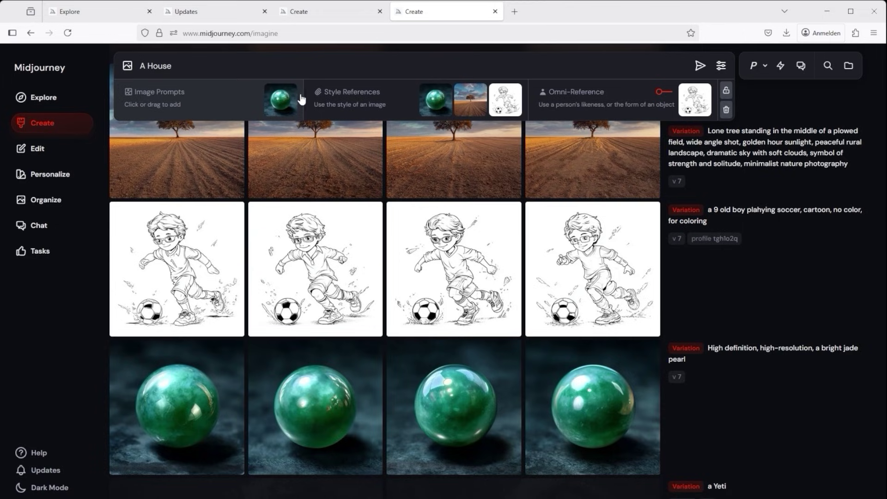
pyautogui.click(291, 93)
pyautogui.click(479, 91)
pyautogui.click(509, 91)
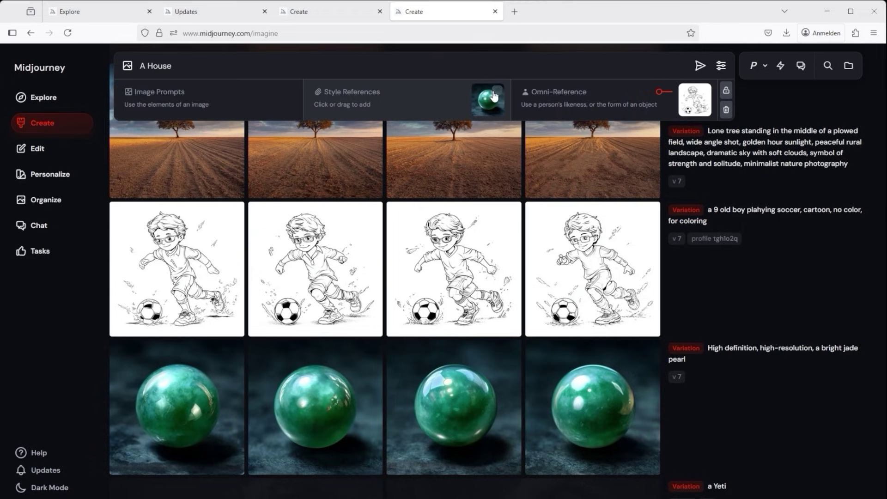
pyautogui.click(497, 95)
pyautogui.click(703, 90)
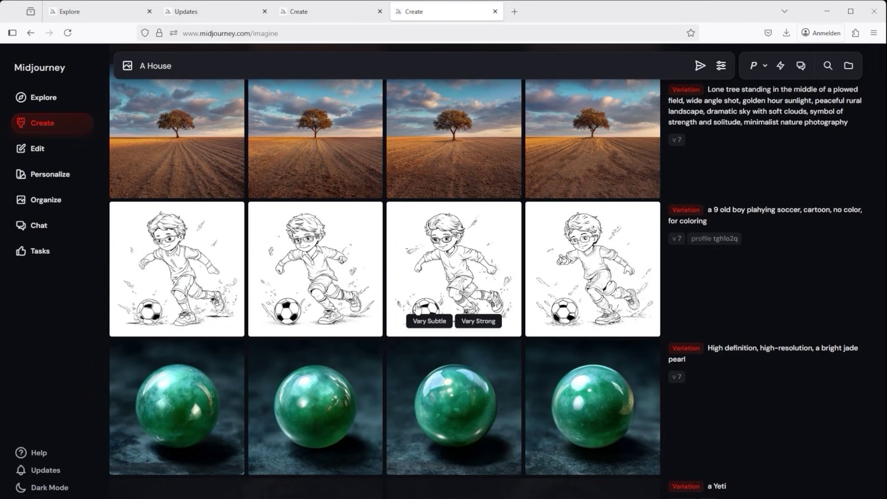
# Step: Add a lone tree image to the "A House" prompt as an Image Prompt
pyautogui.moveTo(229, 93)
pyautogui.mouseDown()
pyautogui.moveTo(241, 107)
pyautogui.moveTo(268, 90)
pyautogui.mouseUp()
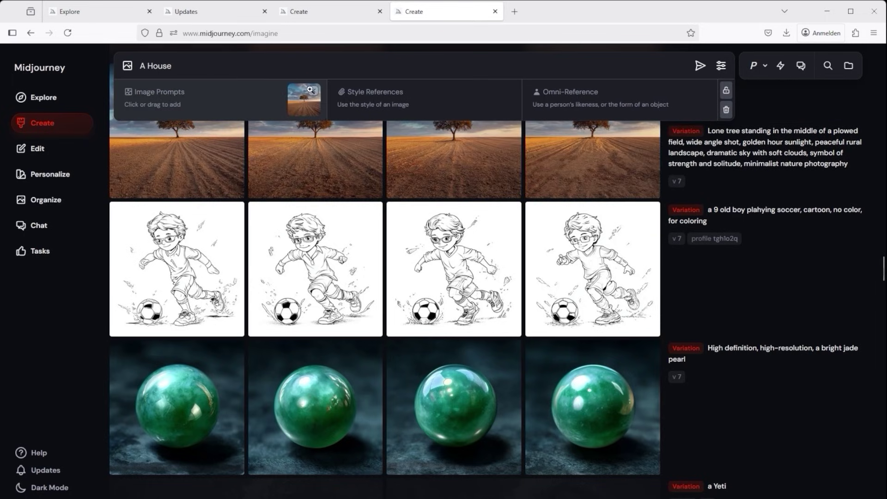
# Step: Replace the image in the "A House" prompt's Image Prompts with the black-and-white soccer boy drawing
pyautogui.hotkey('ctrl', 'a')
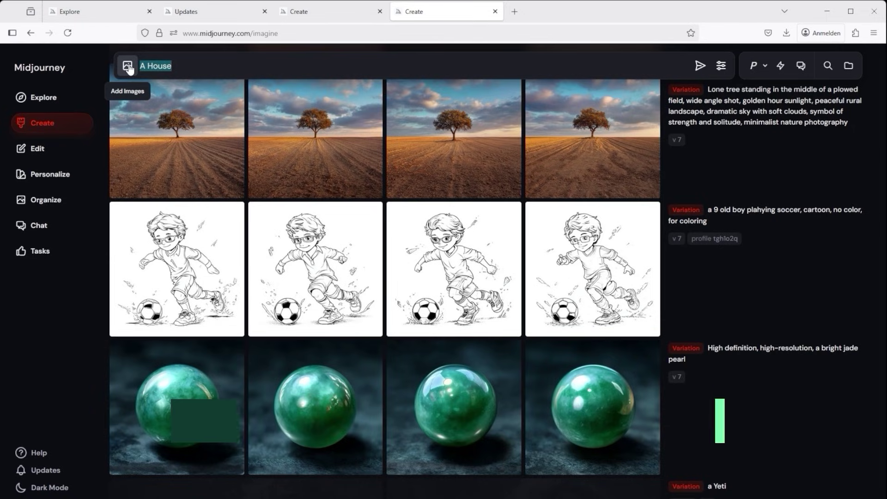
pyautogui.click(128, 65)
pyautogui.moveTo(207, 107); pyautogui.dragTo(231, 98)
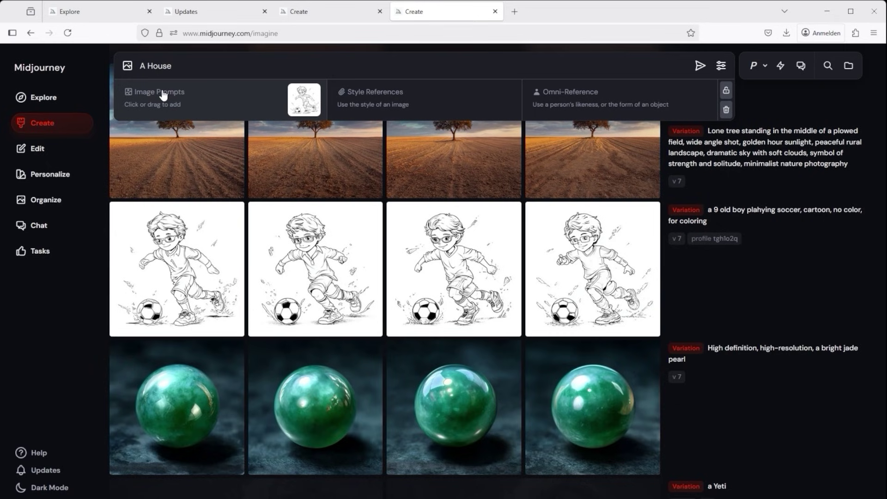
# Step: View the first lone tree variation enlarged and return to the image feed
pyautogui.scroll(3, 198, 169)
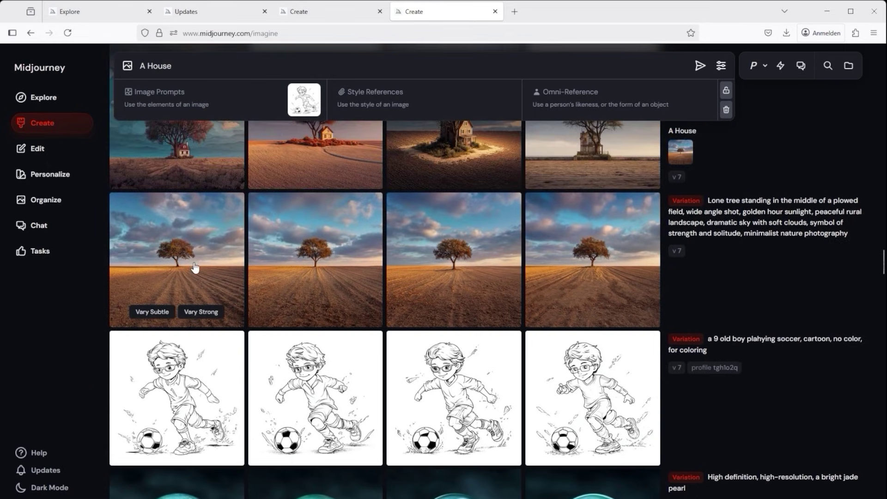
pyautogui.click(194, 268)
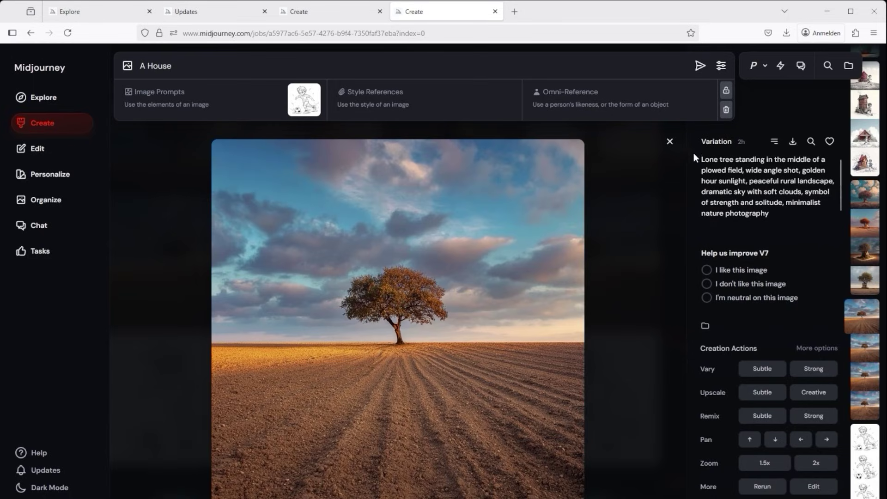
pyautogui.click(669, 142)
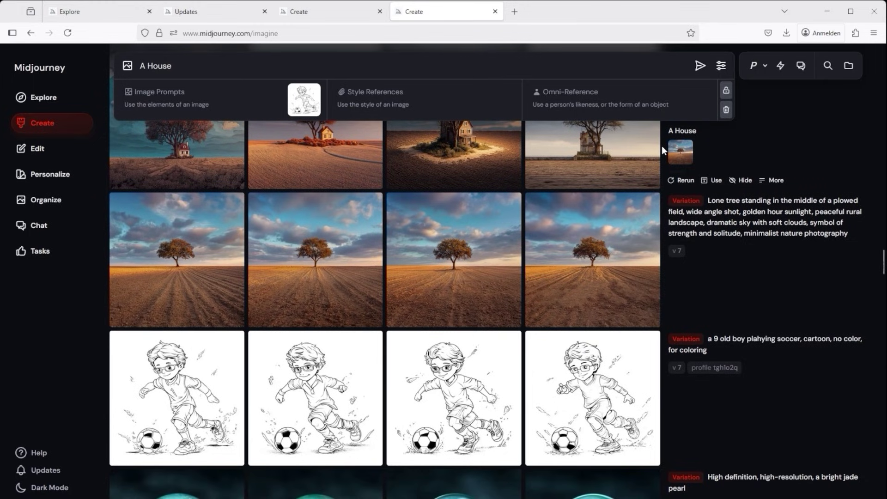
# Step: Reuse the "A House" prompt with the lone tree as Image Prompt, view that reference image enlarged and highlight the prompt text
pyautogui.moveTo(314, 91)
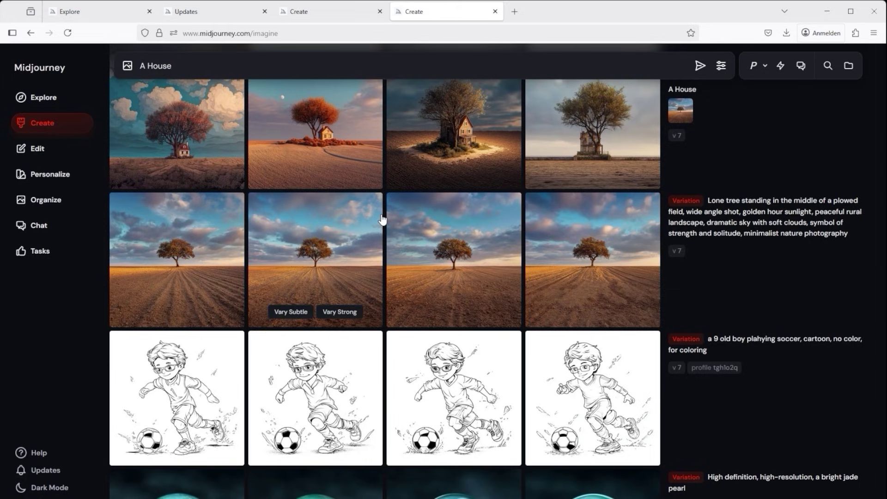
pyautogui.scroll(3, 439, 243)
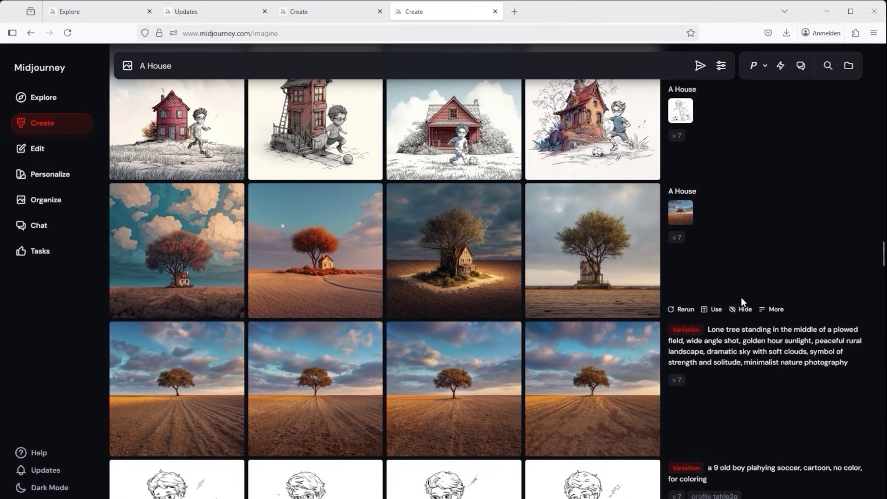
pyautogui.click(713, 309)
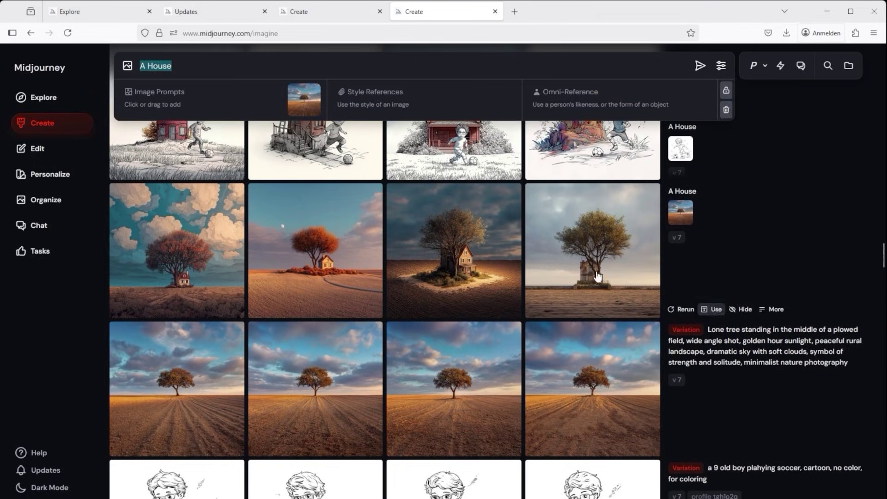
pyautogui.click(305, 100)
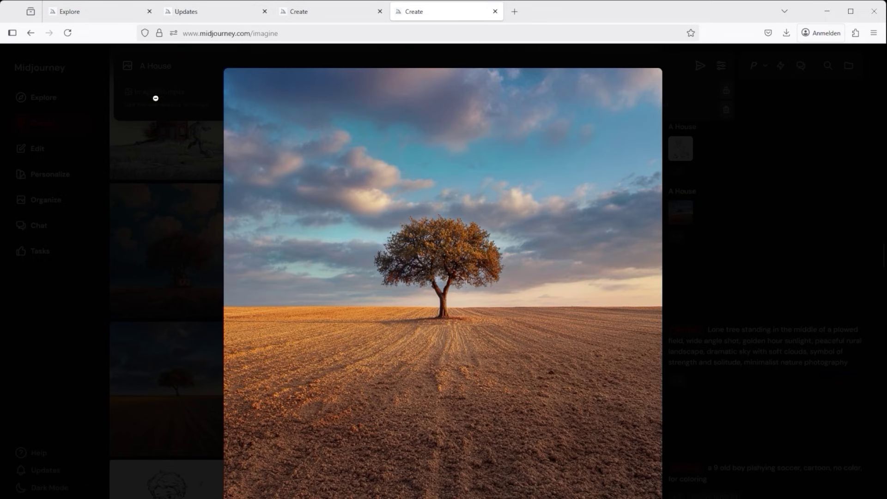
pyautogui.click(85, 155)
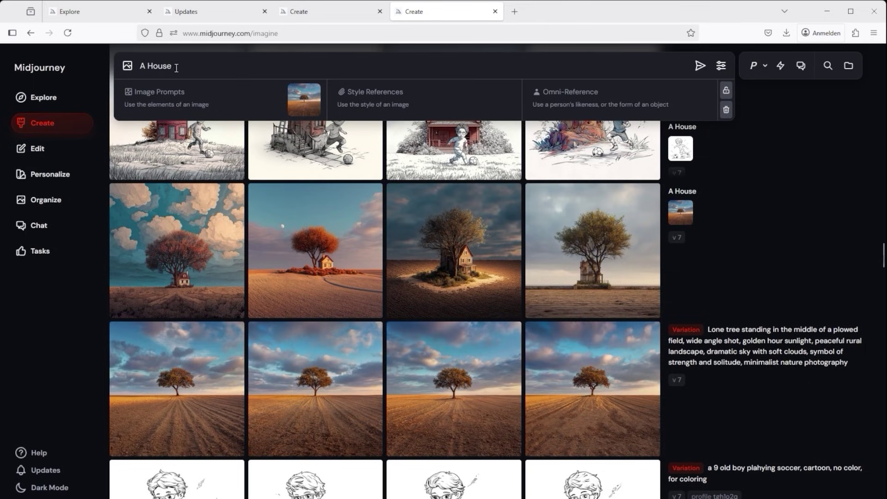
pyautogui.moveTo(186, 65); pyautogui.dragTo(128, 65)
# Step: View the second lone tree house result and its reference image enlarged for comparison, and return to the feed
pyautogui.click(324, 236)
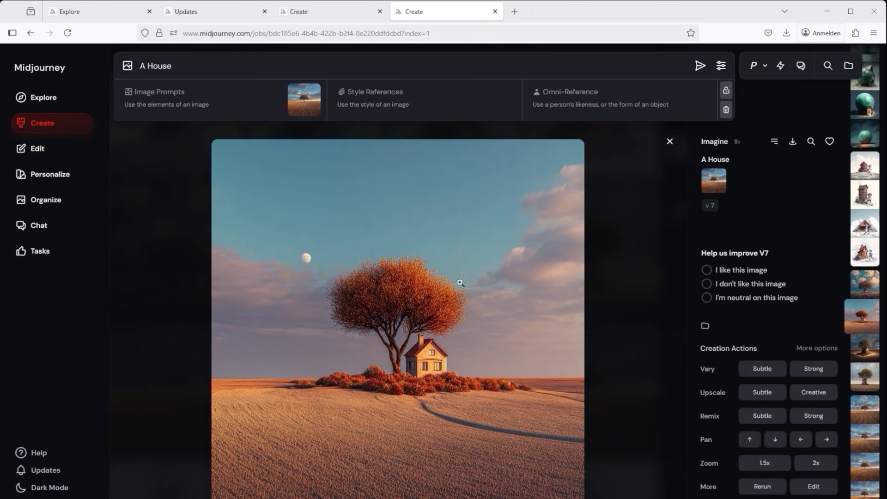
pyautogui.click(718, 178)
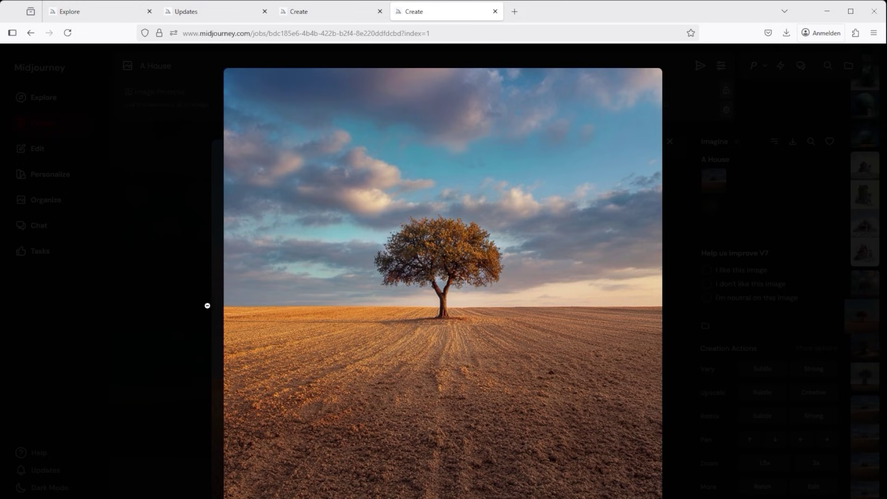
pyautogui.click(180, 298)
pyautogui.click(669, 141)
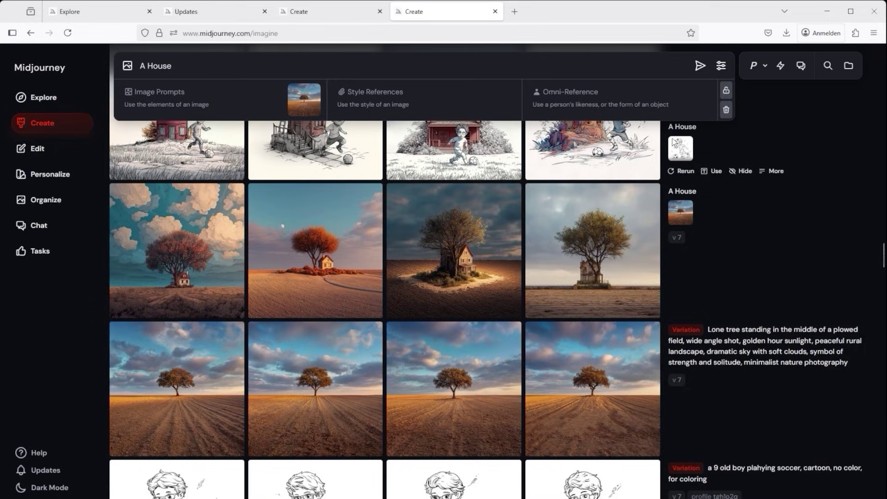
# Step: Open the fourth soccer boy house result and reuse its "A House" prompt with the soccer boy as Image Prompt
pyautogui.scroll(3, 592, 336)
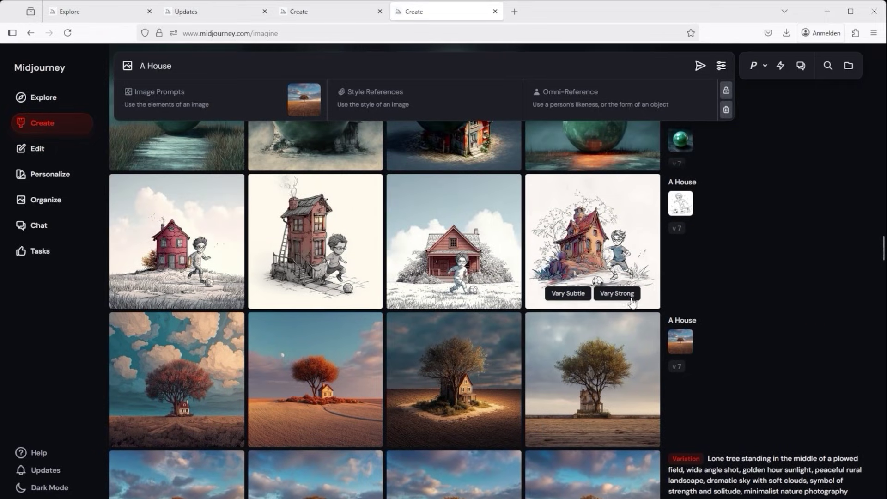
pyautogui.click(628, 252)
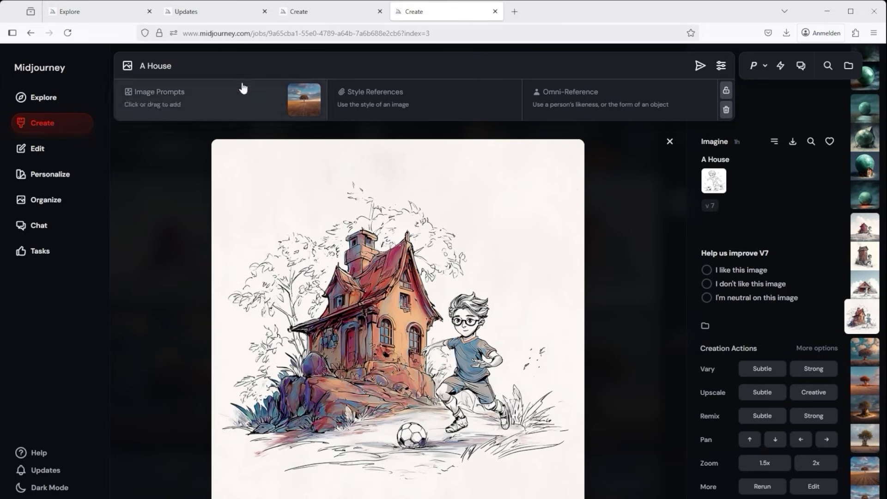
pyautogui.click(715, 159)
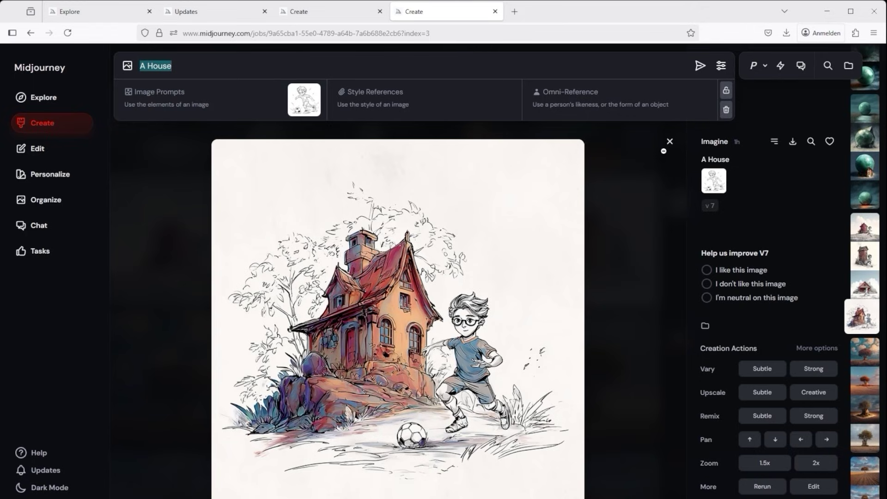
pyautogui.click(670, 142)
# Step: Reuse the "A House" prompt with the jade pearl as Image Prompt and view its fourth and third results enlarged
pyautogui.scroll(4, 631, 379)
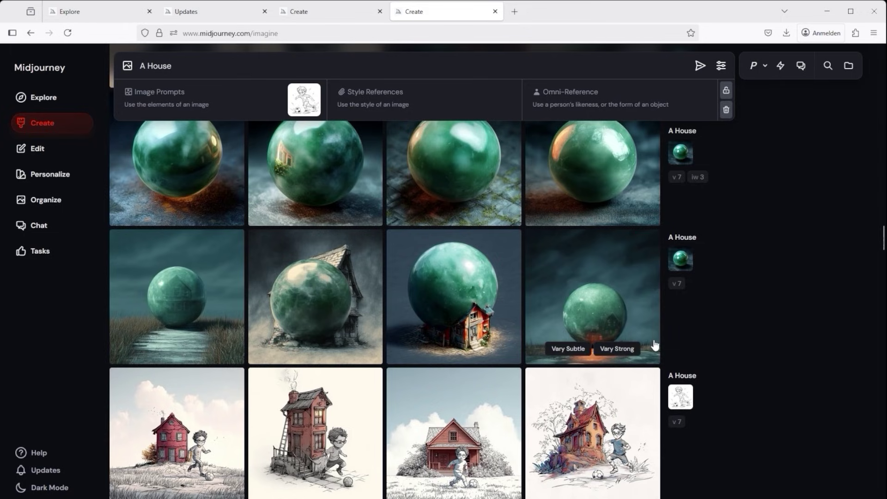
pyautogui.click(716, 355)
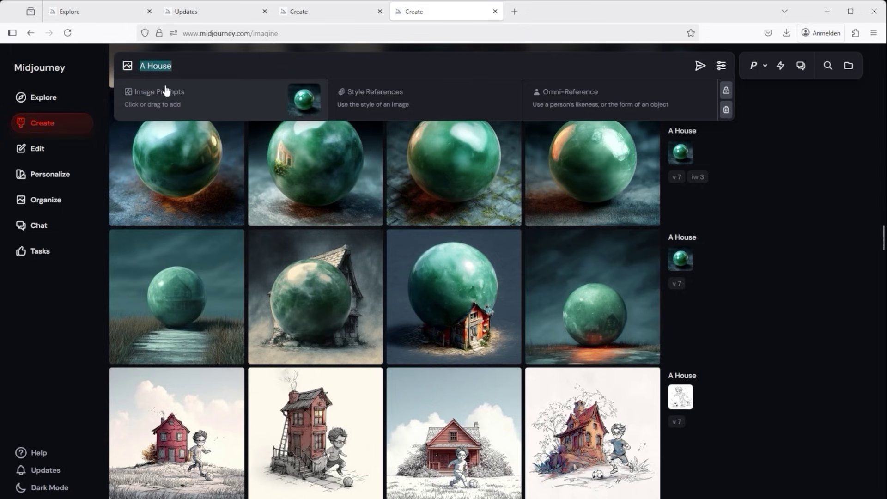
pyautogui.click(594, 305)
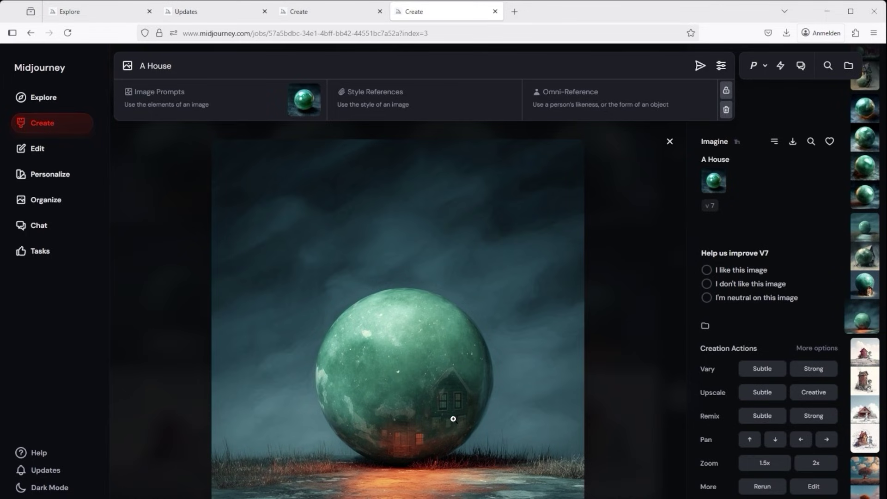
pyautogui.press('Left')
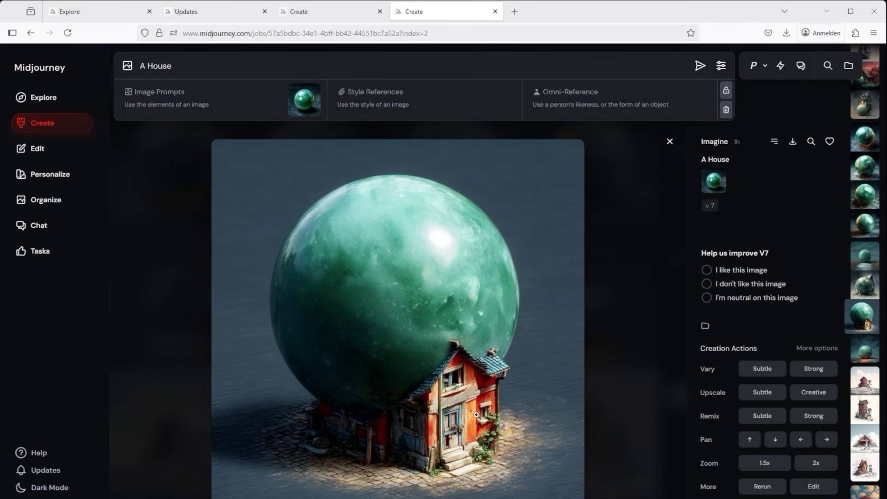
pyautogui.click(670, 141)
pyautogui.moveTo(586, 323)
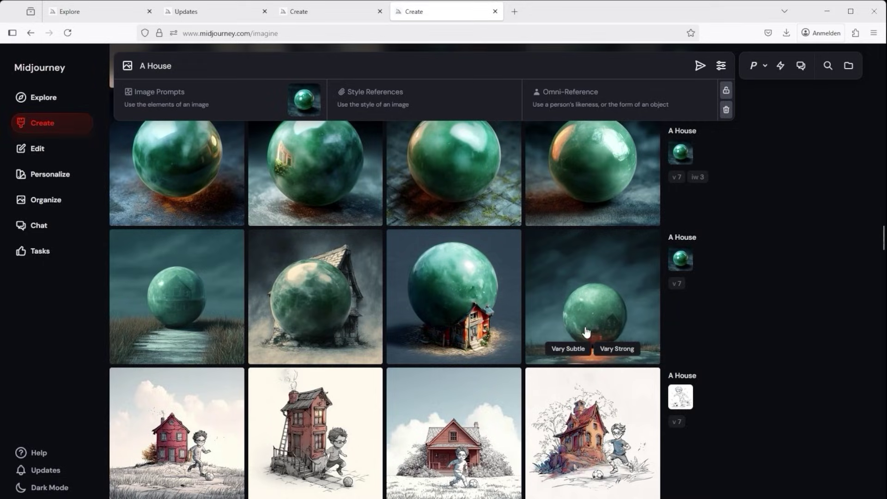
# Step: Reuse the jade pearl prompt "A House --iw 3", highlight its image weight parameter and open its second result
pyautogui.scroll(4, 537, 366)
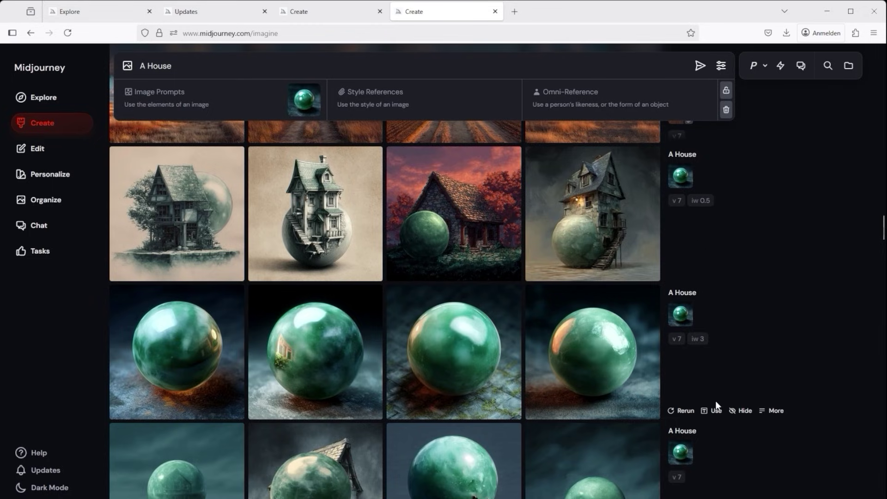
pyautogui.click(712, 410)
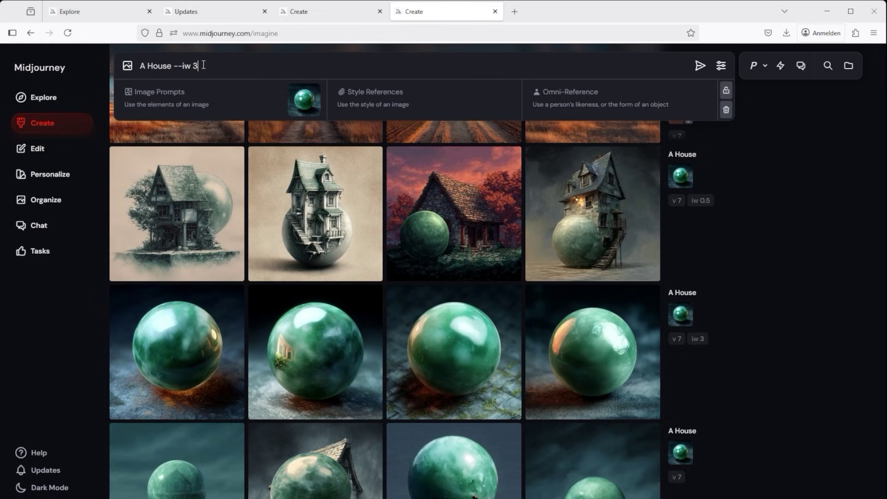
pyautogui.moveTo(203, 66); pyautogui.dragTo(175, 63)
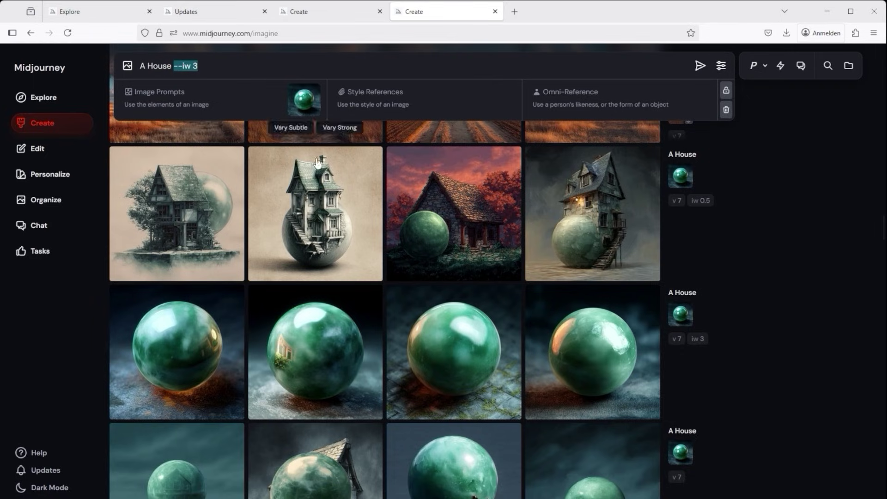
pyautogui.click(308, 347)
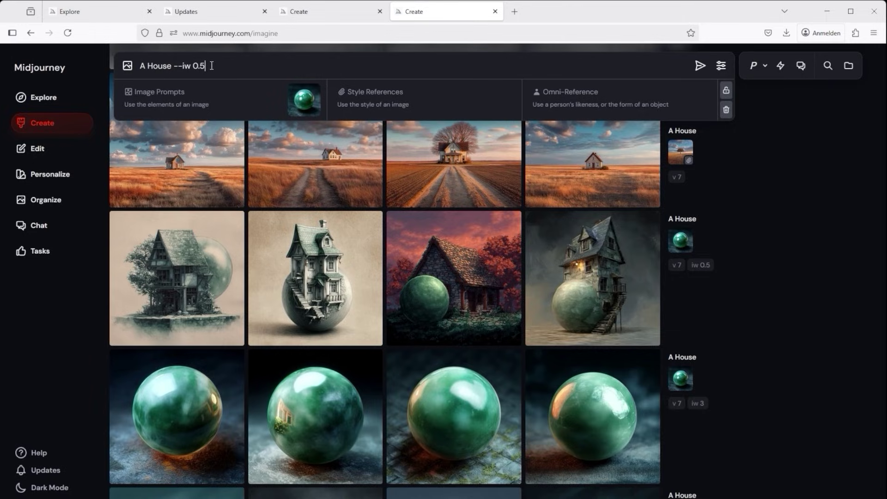
# Step: Highlight the 0.5 image weight in the "A House --iw 0.5" prompt and view that job's fourth result enlarged
pyautogui.hotkey('shift', 'Left')
pyautogui.hotkey('shift', 'Left')
pyautogui.hotkey('shift', 'Left')
pyautogui.click(586, 291)
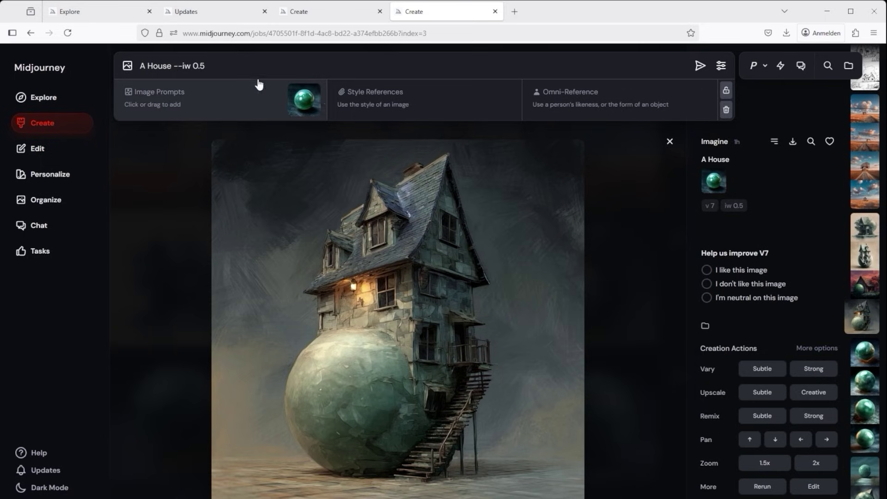
pyautogui.click(661, 290)
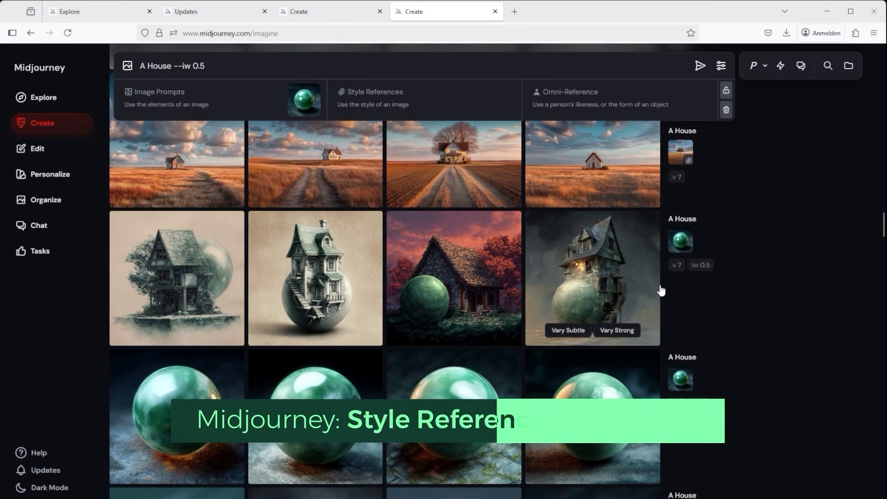
# Step: Reuse the "A House" prompt with the lone tree as Style Reference and view the reference image enlarged
pyautogui.scroll(3, 642, 314)
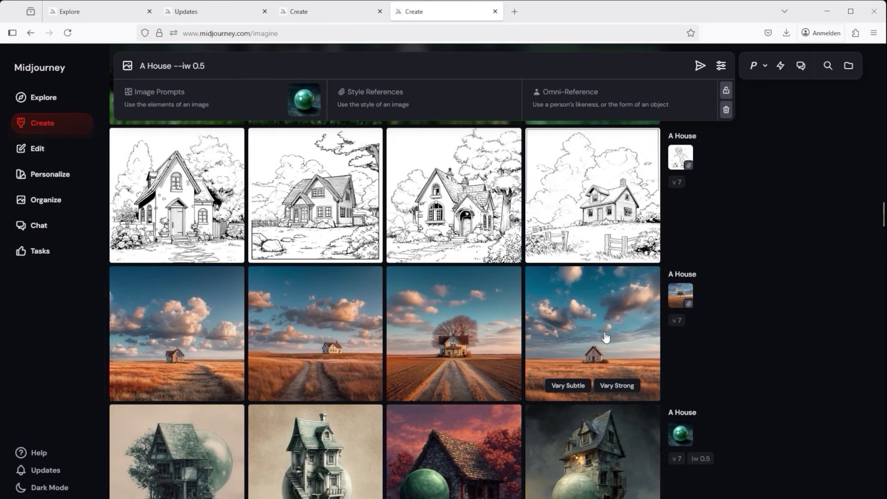
pyautogui.moveTo(686, 281)
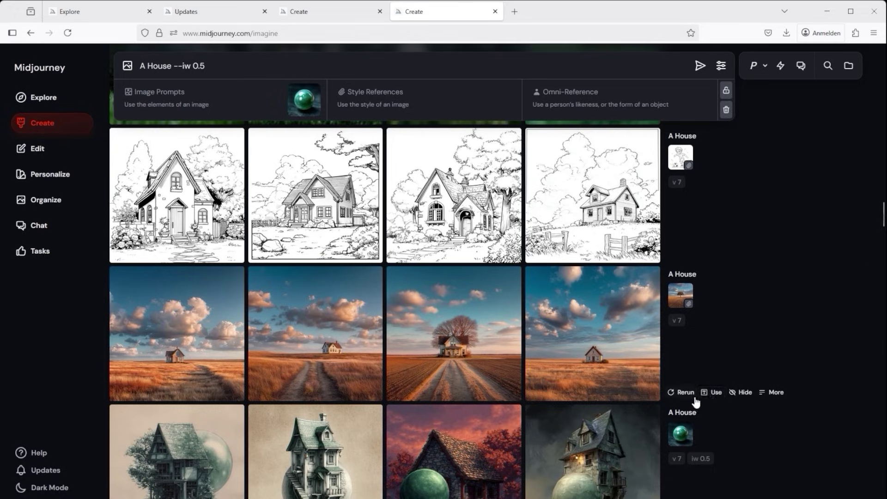
pyautogui.click(717, 393)
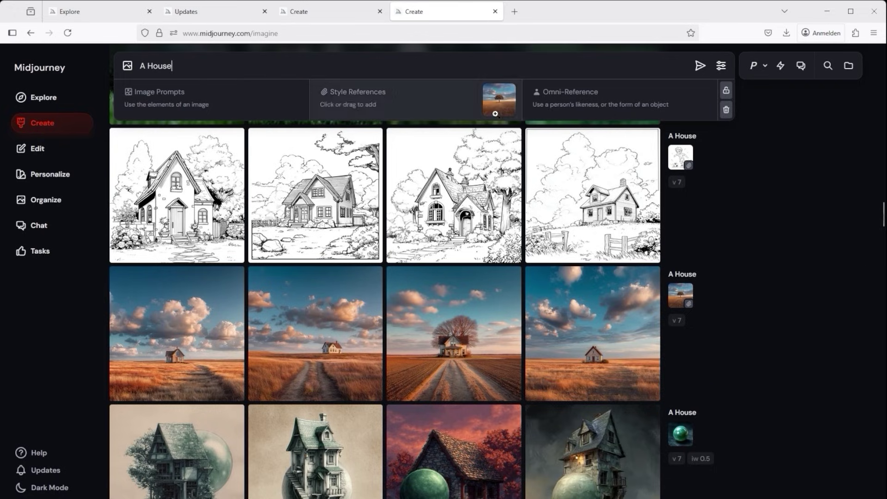
pyautogui.click(498, 104)
pyautogui.click(68, 208)
pyautogui.moveTo(616, 361)
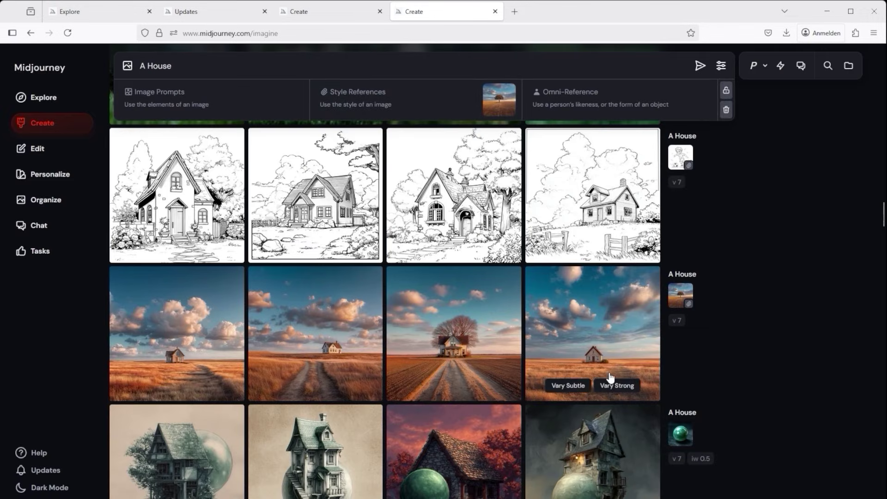
# Step: Compare the second result of the lone tree style job with its style reference image, both enlarged
pyautogui.click(320, 340)
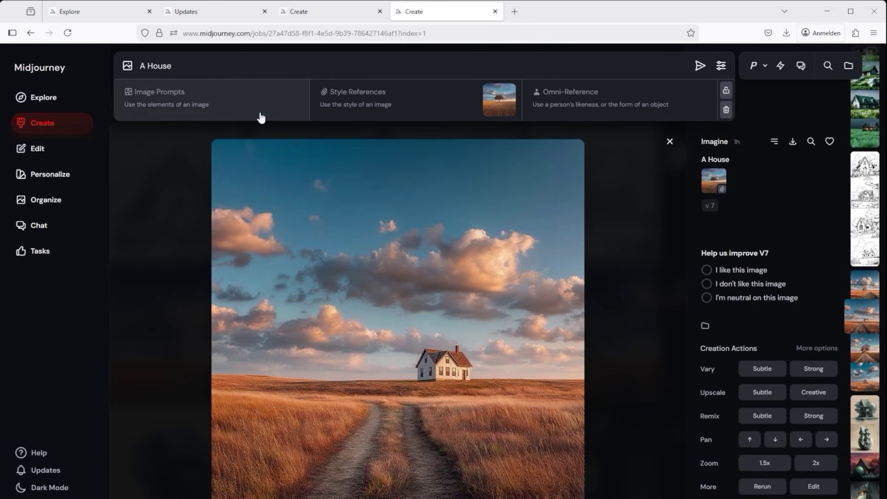
pyautogui.click(494, 101)
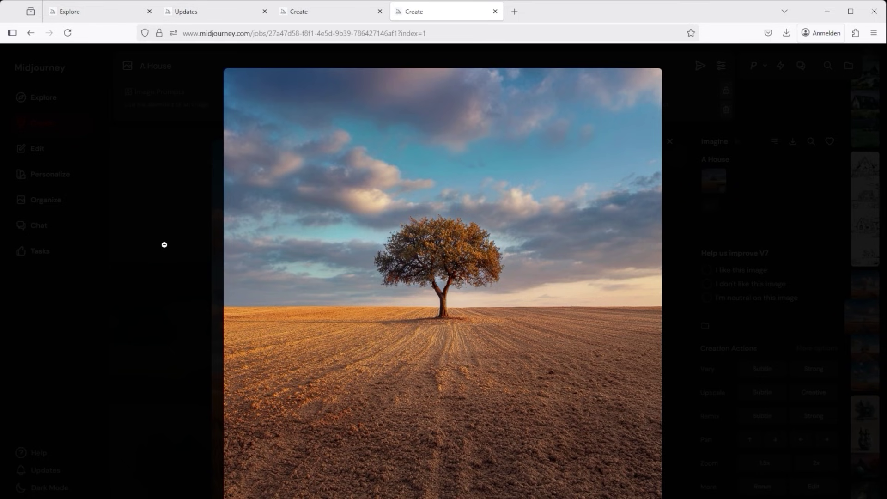
pyautogui.click(120, 227)
pyautogui.click(670, 141)
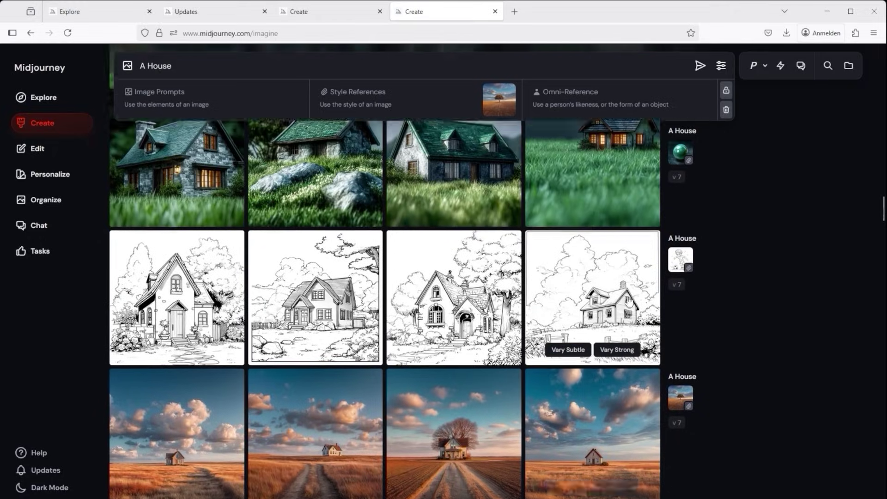
# Step: Reuse the "A House" prompt that has the soccer boy drawing as its Style Reference
pyautogui.click(711, 383)
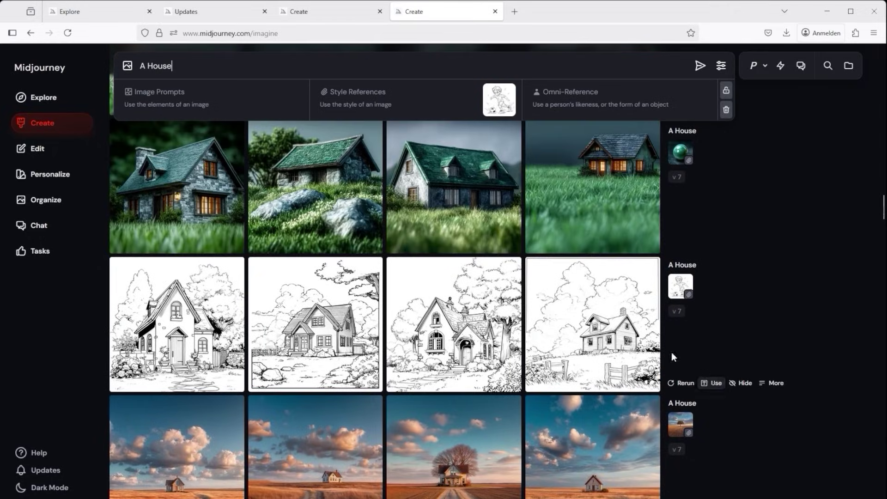
# Step: Compare the soccer boy Style Reference with that job's third result, both enlarged, and highlight the "A House" prompt text
pyautogui.click(501, 102)
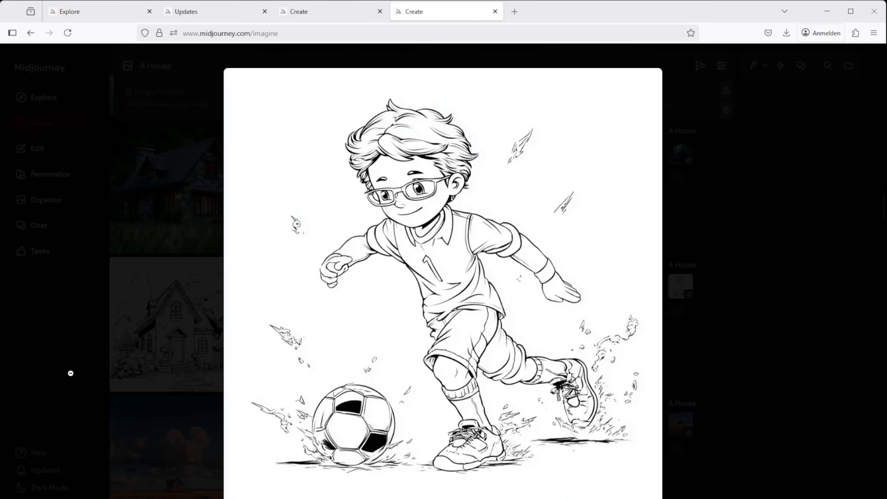
pyautogui.click(71, 373)
pyautogui.click(462, 326)
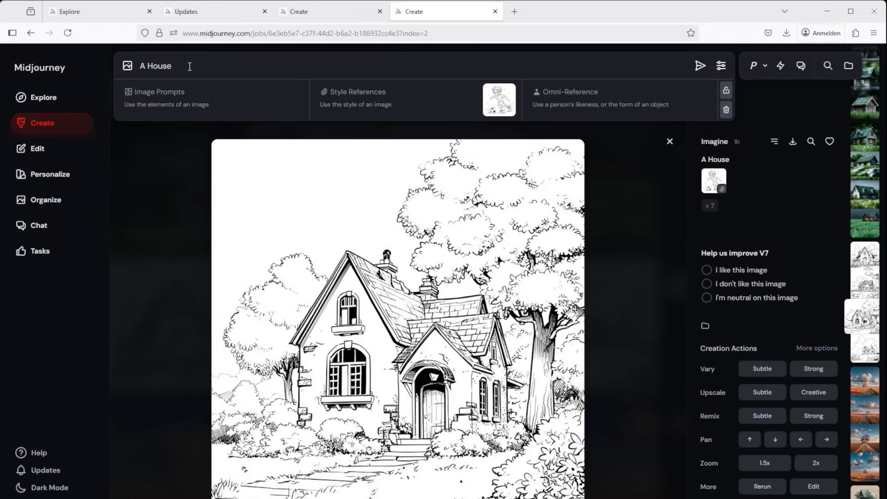
pyautogui.tripleClick(173, 66)
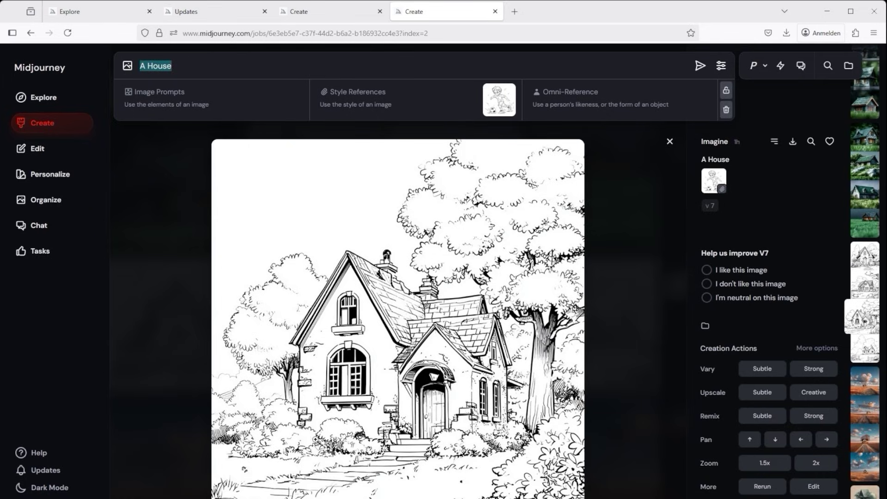
pyautogui.click(670, 141)
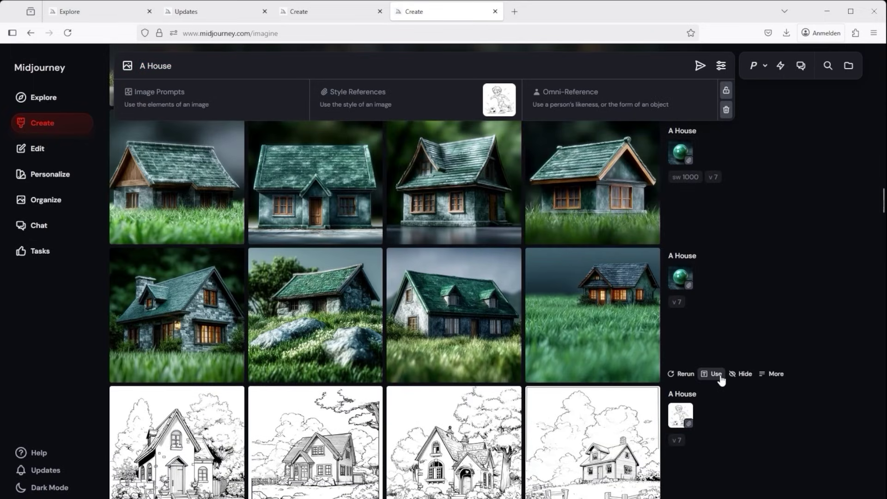
# Step: Reuse the "A House --sw 1000" prompt with the green sphere as Style Reference and highlight its style weight parameter
pyautogui.scroll(1, 669, 342)
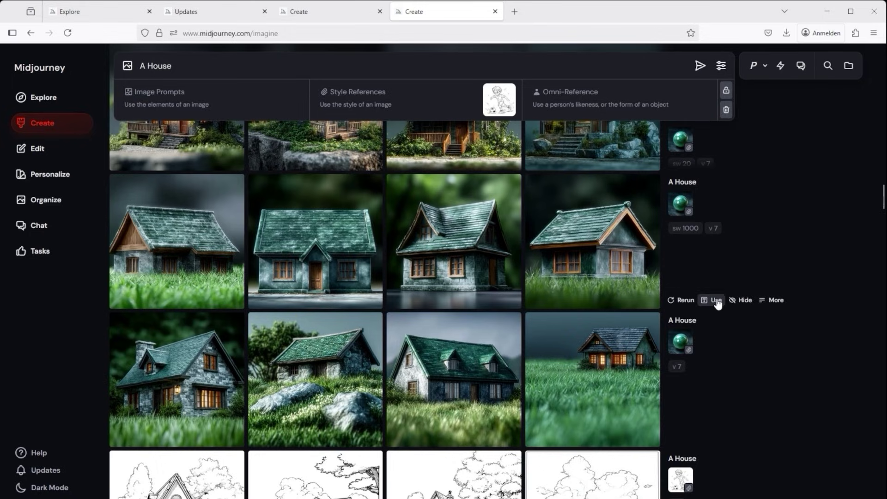
pyautogui.click(716, 301)
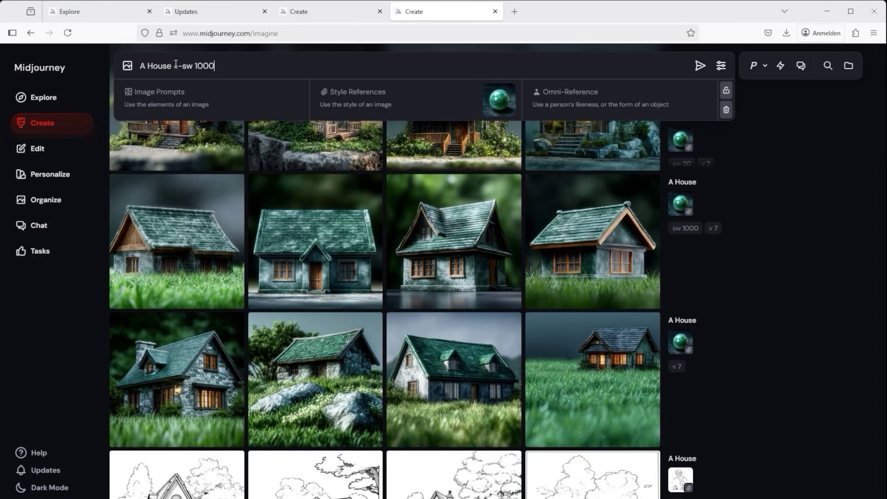
pyautogui.moveTo(173, 66); pyautogui.dragTo(254, 65)
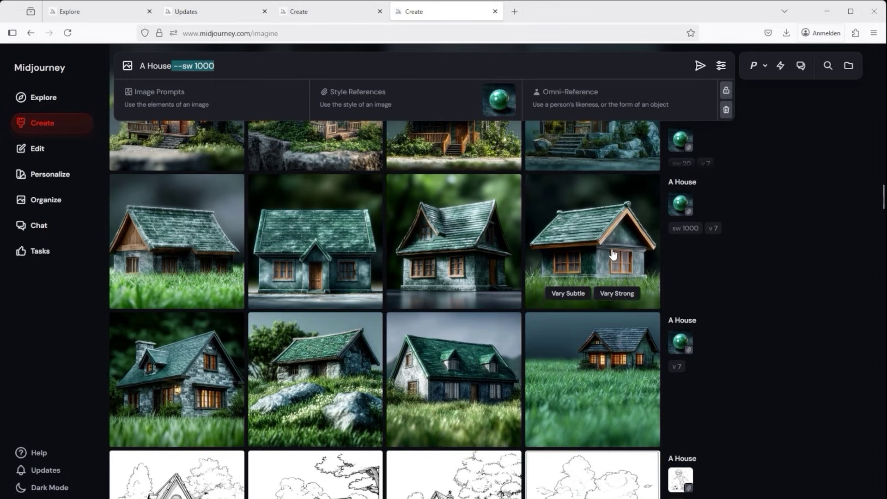
# Step: Compare the second result of the style weight 1000 job with its green sphere reference, both enlarged
pyautogui.click(301, 249)
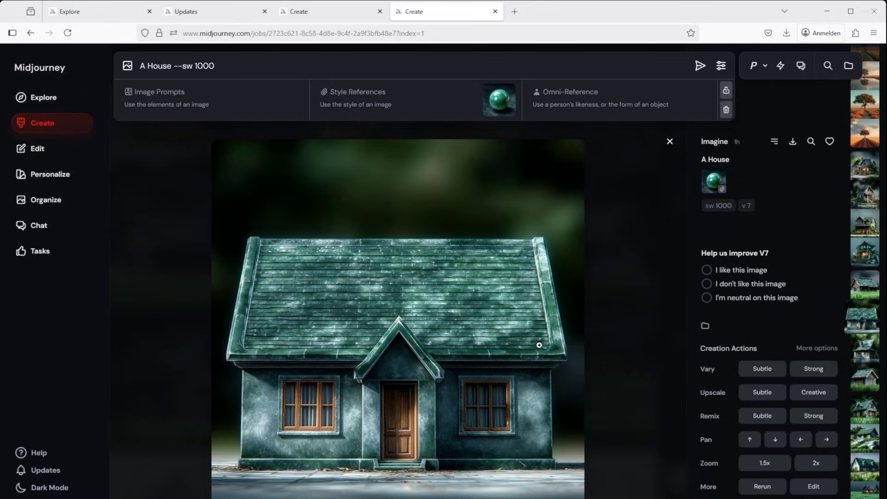
pyautogui.click(499, 100)
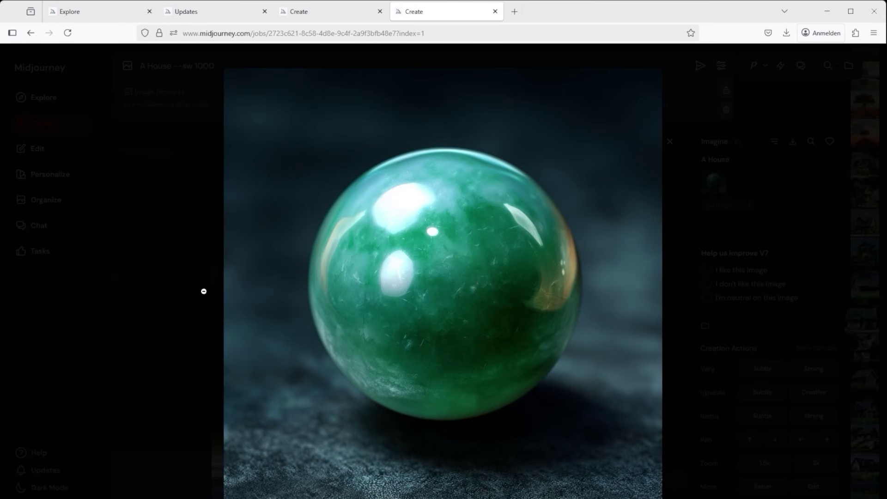
pyautogui.click(267, 232)
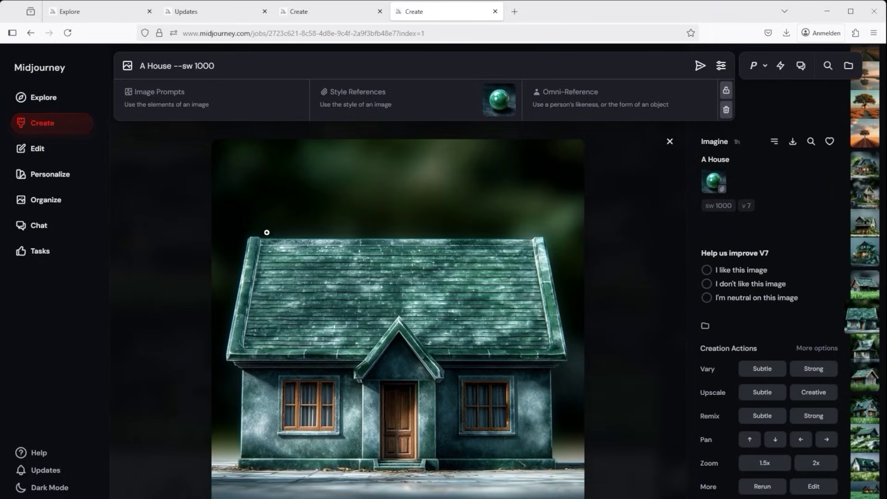
pyautogui.click(669, 142)
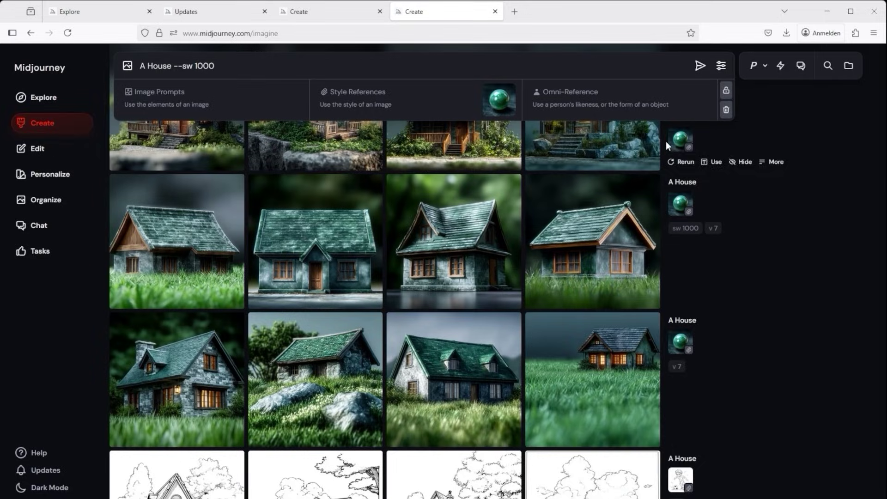
# Step: Reuse the "A House --sw 20" prompt with the green sphere style, highlight its weight, and view that job's second result enlarged
pyautogui.scroll(-1, 601, 319)
pyautogui.scroll(1, 601, 320)
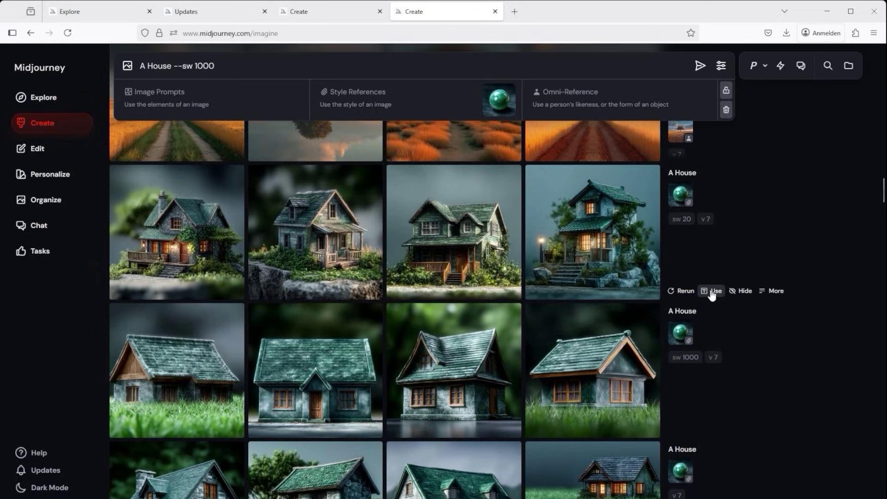
pyautogui.click(713, 294)
pyautogui.doubleClick(199, 66)
pyautogui.click(342, 243)
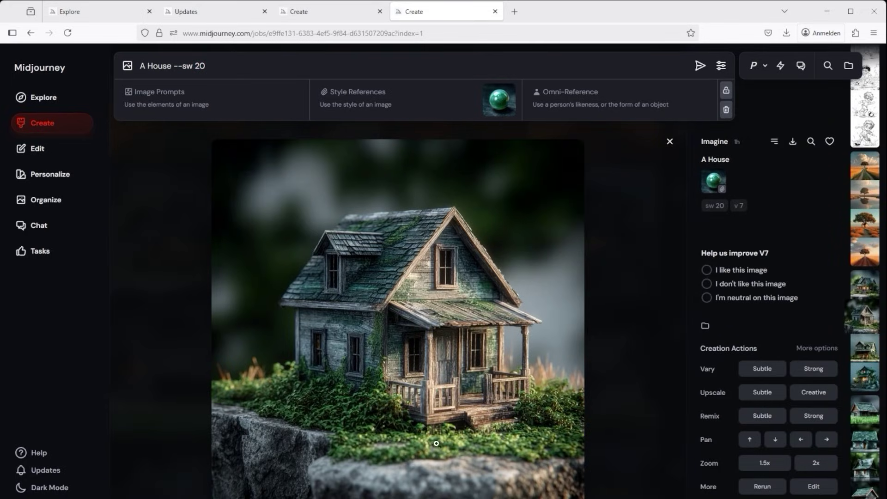
pyautogui.click(669, 141)
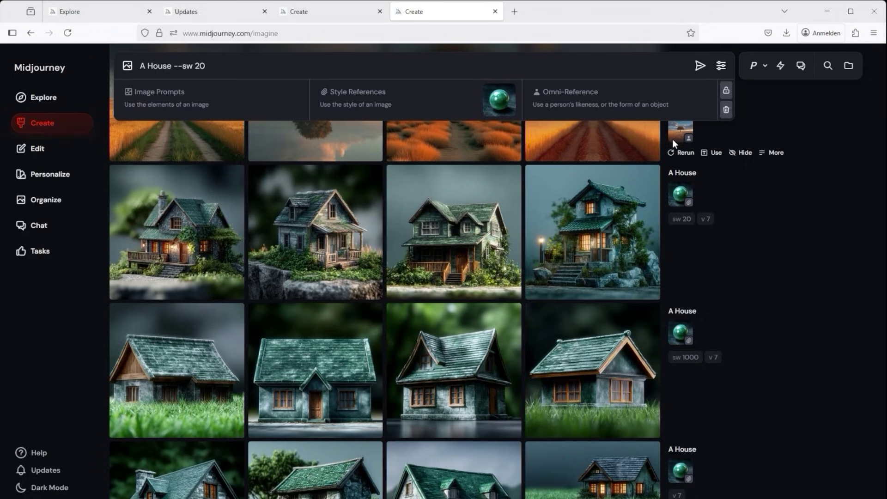
# Step: Reuse the "A House" prompt with the lone tree as Omni-Reference and compare the reference image with the job's fourth result, both enlarged
pyautogui.scroll(4, 537, 350)
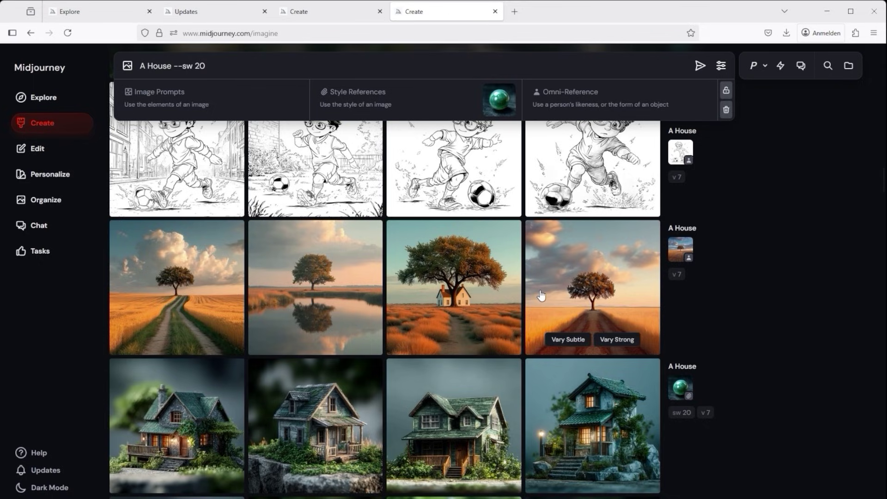
pyautogui.scroll(2, 658, 391)
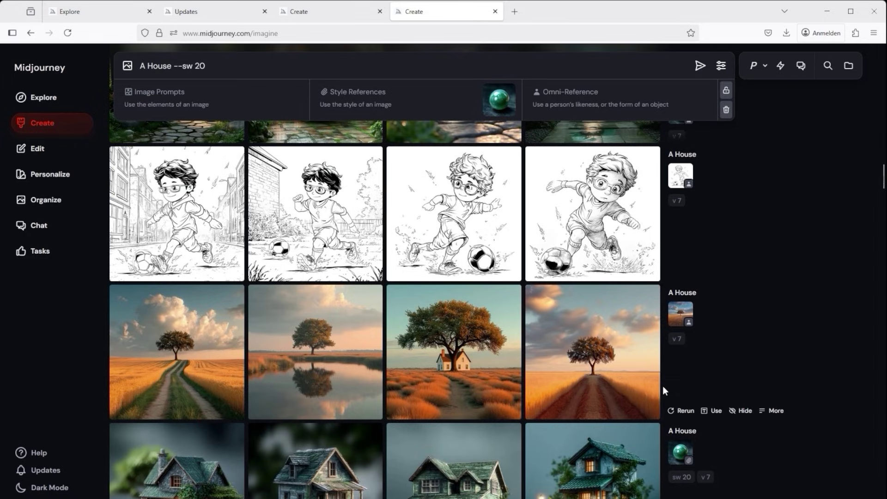
pyautogui.click(714, 415)
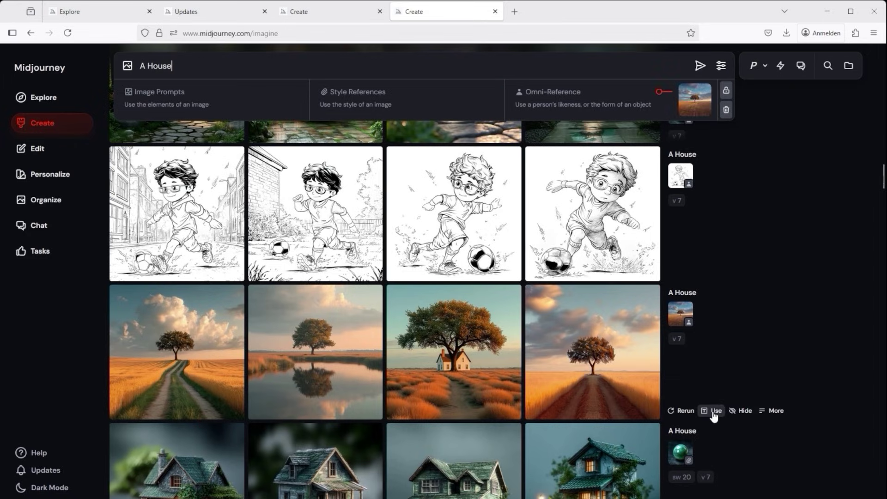
pyautogui.click(686, 99)
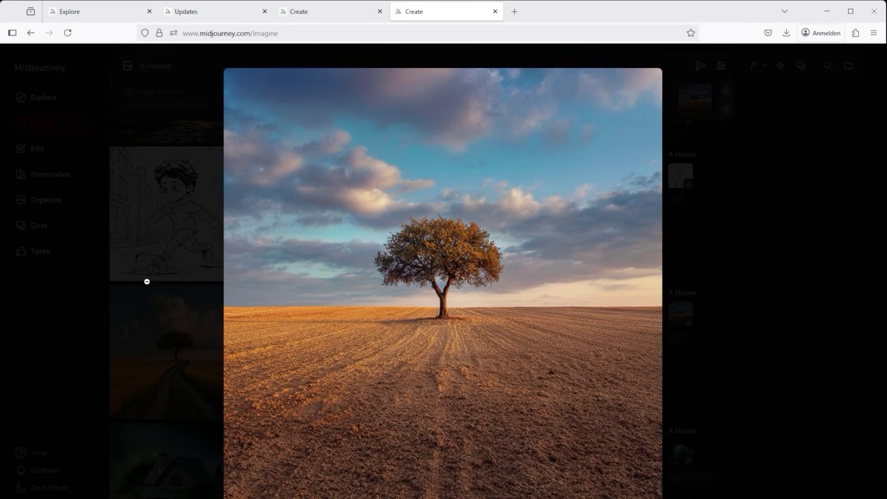
pyautogui.click(92, 278)
pyautogui.click(596, 383)
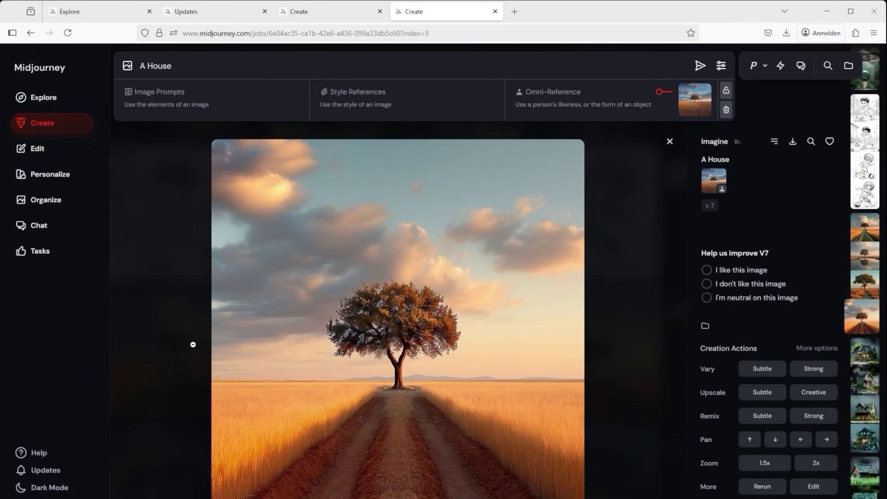
pyautogui.click(669, 141)
# Step: Examine the soccer boy and green sphere Omni-Reference results and view the sphere job's second result enlarged
pyautogui.moveTo(648, 219)
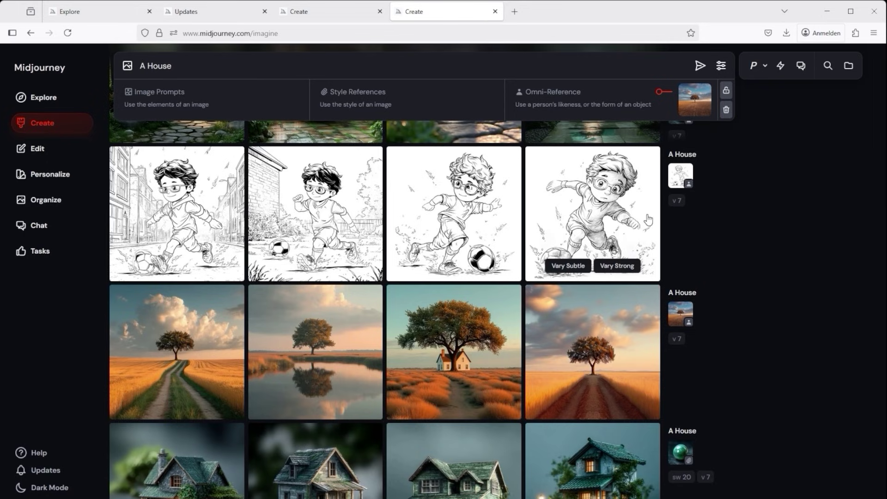
pyautogui.scroll(2, 648, 220)
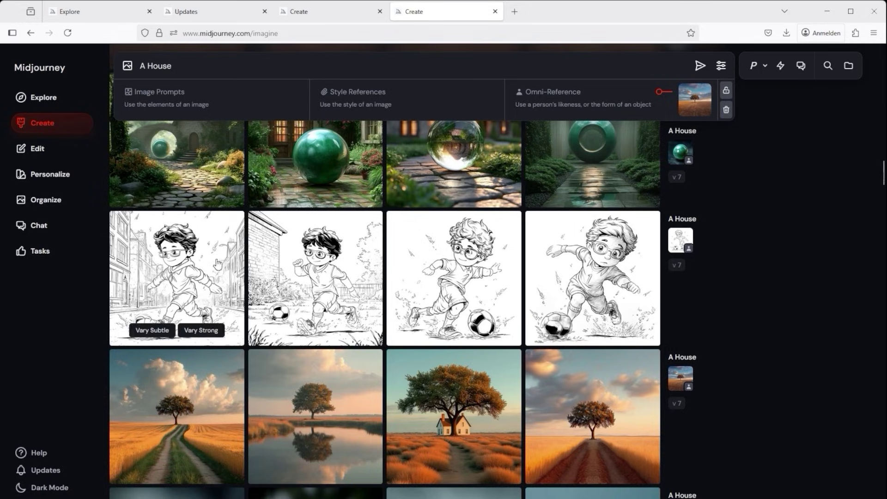
pyautogui.scroll(2, 704, 267)
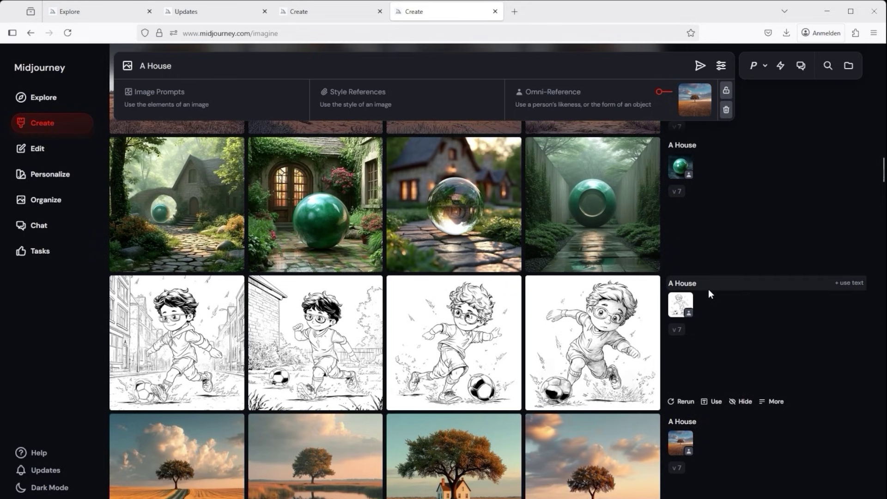
pyautogui.scroll(2, 642, 318)
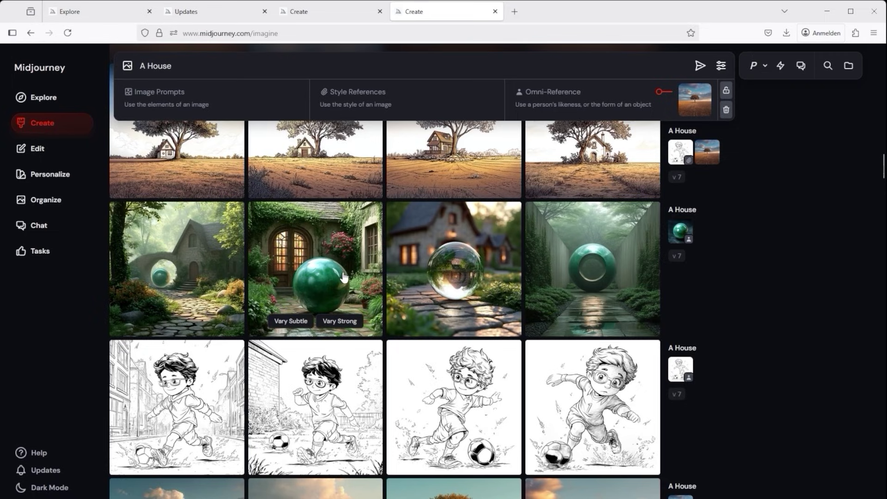
pyautogui.click(335, 292)
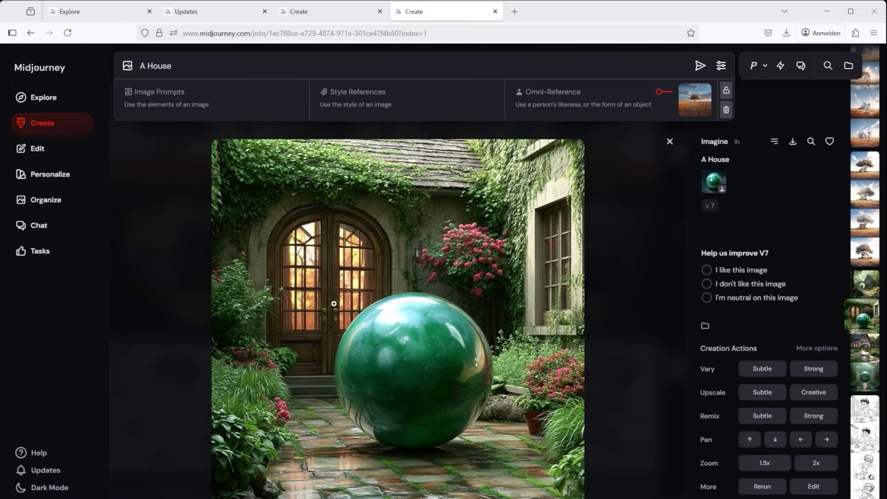
pyautogui.click(669, 141)
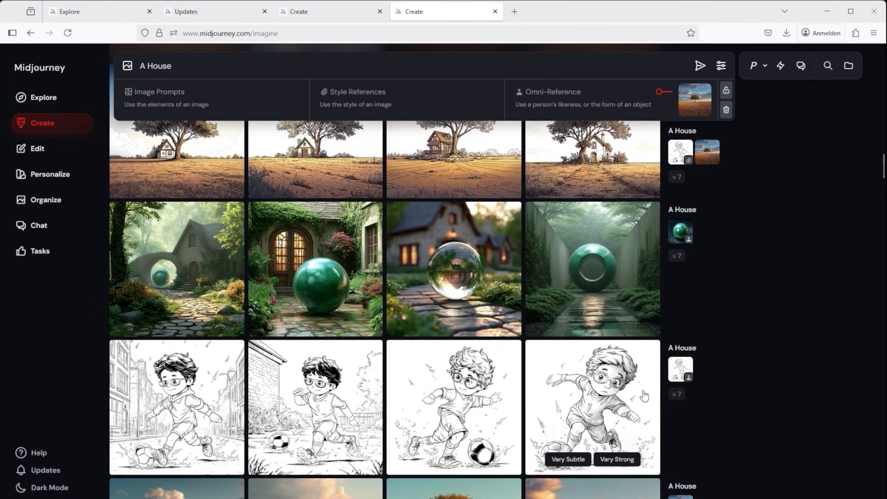
# Step: Reuse the "A House" prompt combining the lone tree Image Prompt with the soccer boy Style Reference and view its third result enlarged
pyautogui.scroll(3, 645, 396)
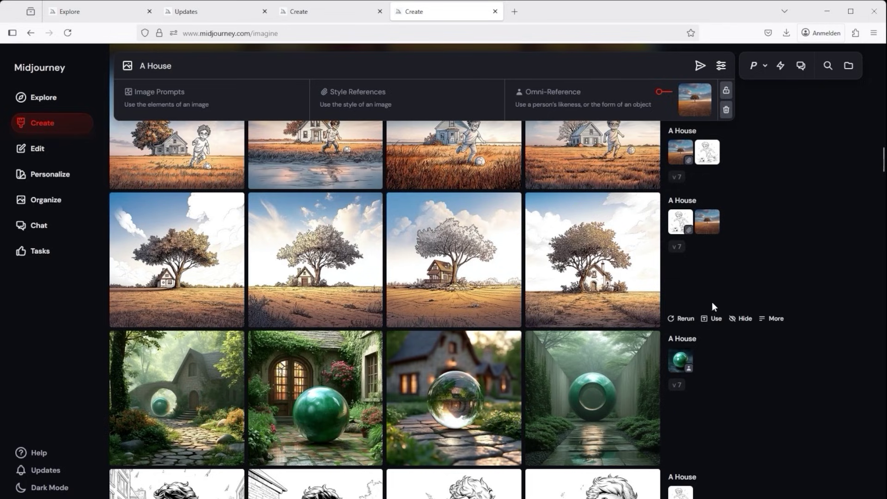
pyautogui.click(712, 318)
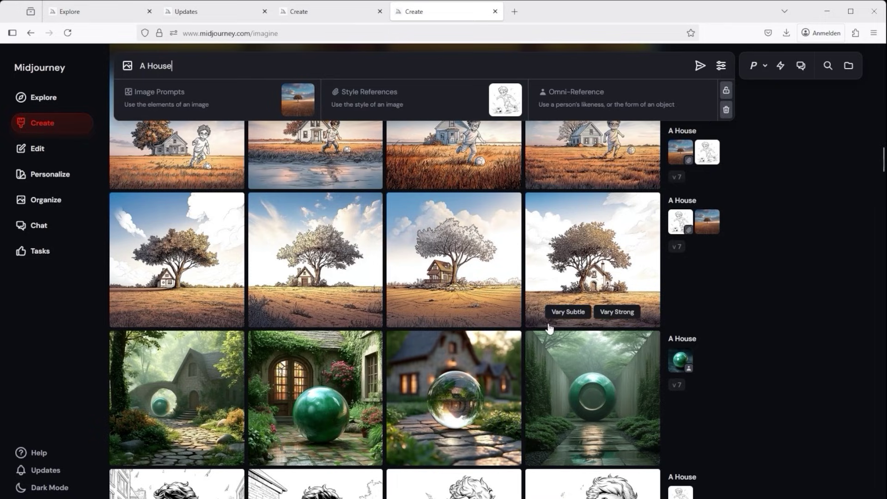
pyautogui.click(461, 255)
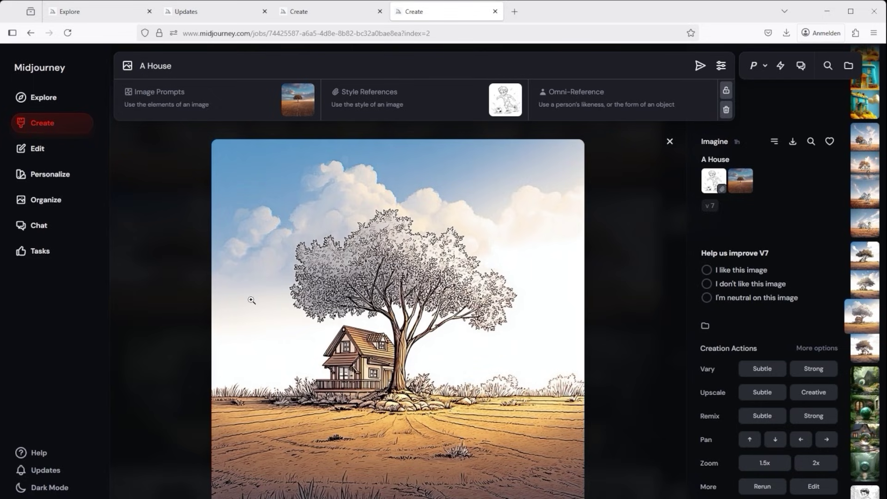
pyautogui.click(669, 141)
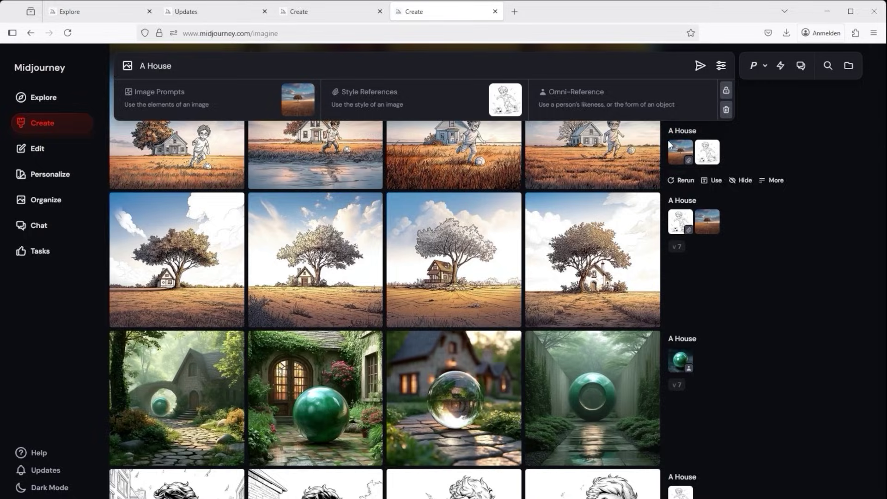
# Step: Reuse the "A House" prompt with the soccer boy Image Prompt and lone tree Style Reference, view its fourth result enlarged, and highlight the prompt text
pyautogui.scroll(2, 681, 211)
pyautogui.click(715, 309)
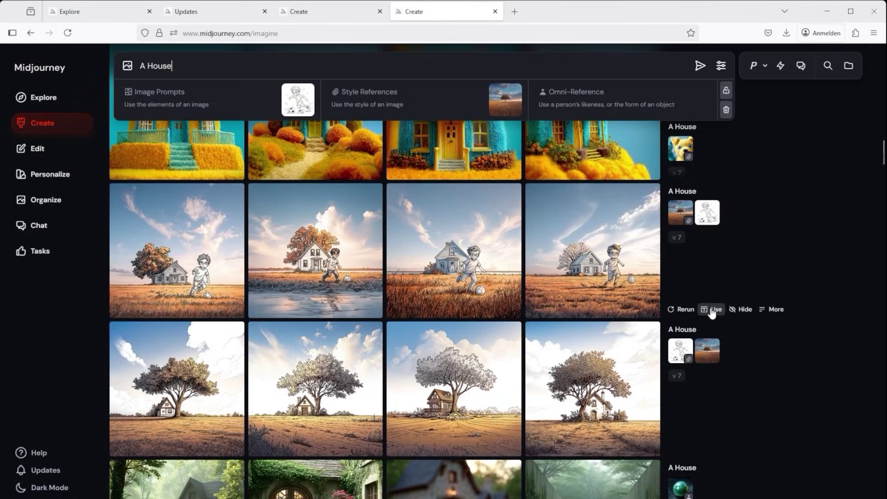
pyautogui.click(597, 259)
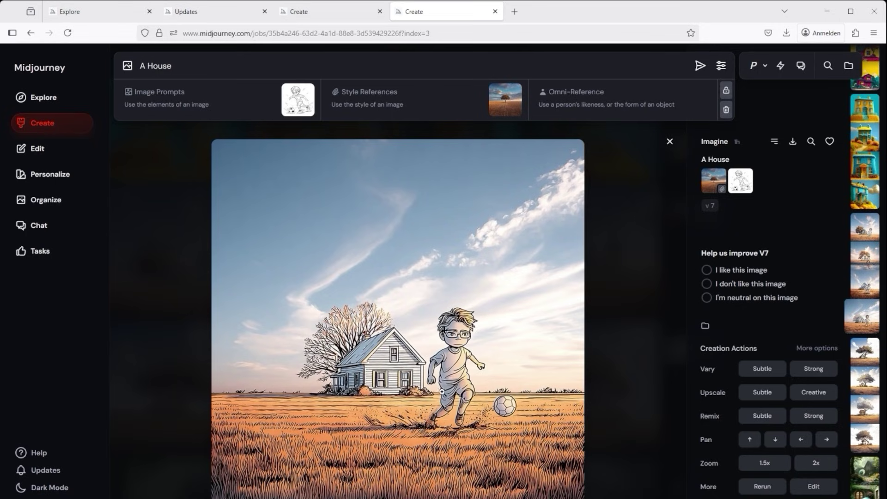
pyautogui.tripleClick(187, 66)
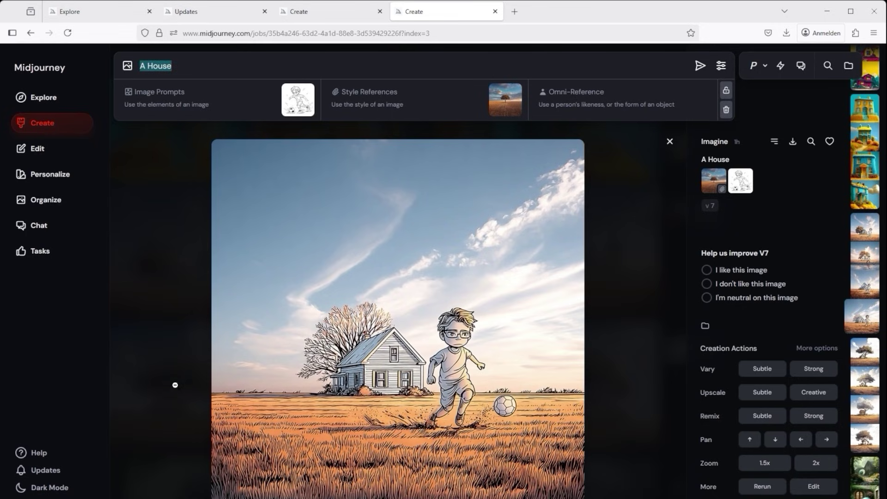
pyautogui.click(669, 141)
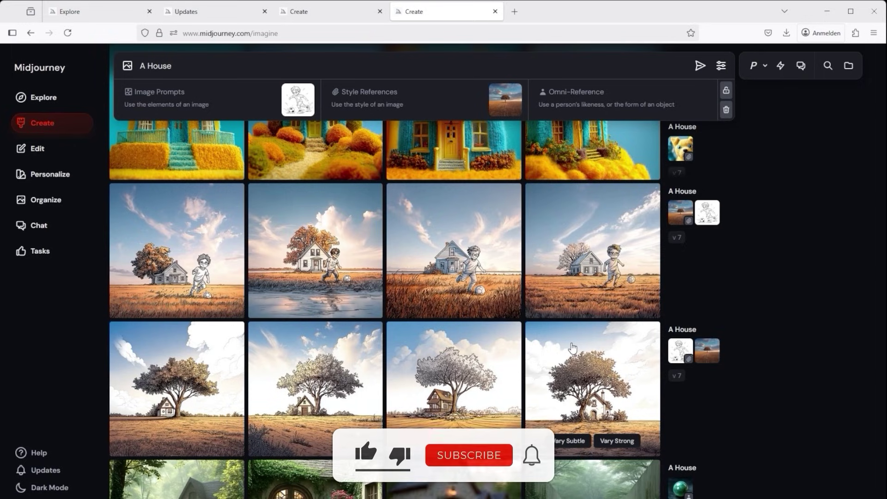